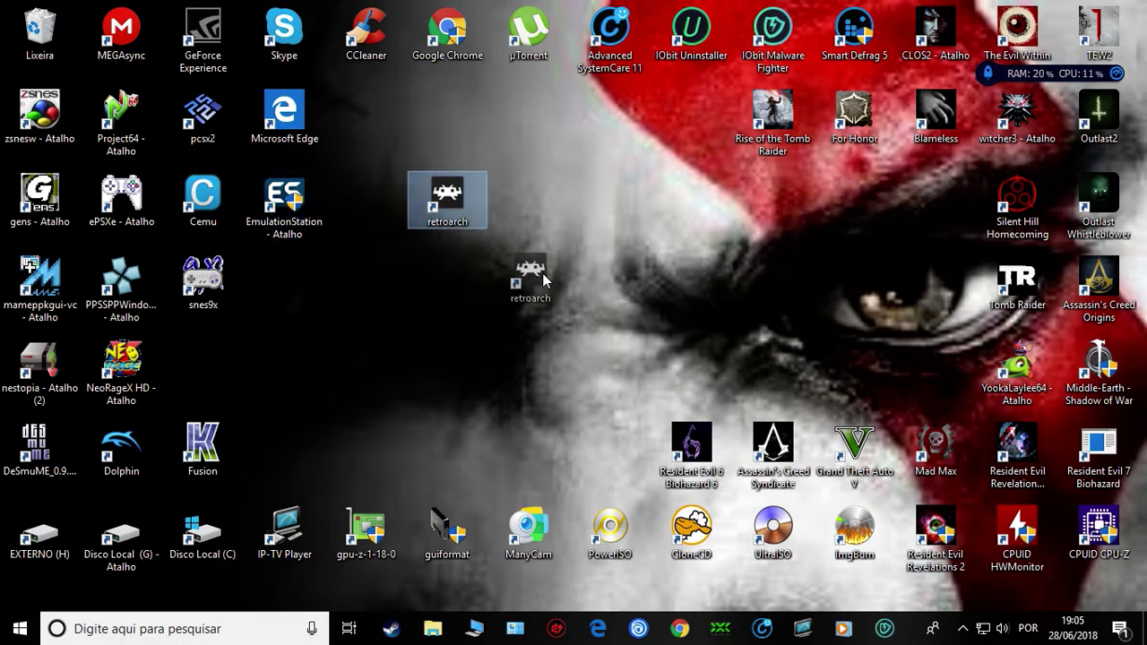
# Step: Launch RetroArch from the desktop and maximize its window
pyautogui.moveTo(554, 281); pyautogui.dragTo(554, 281)
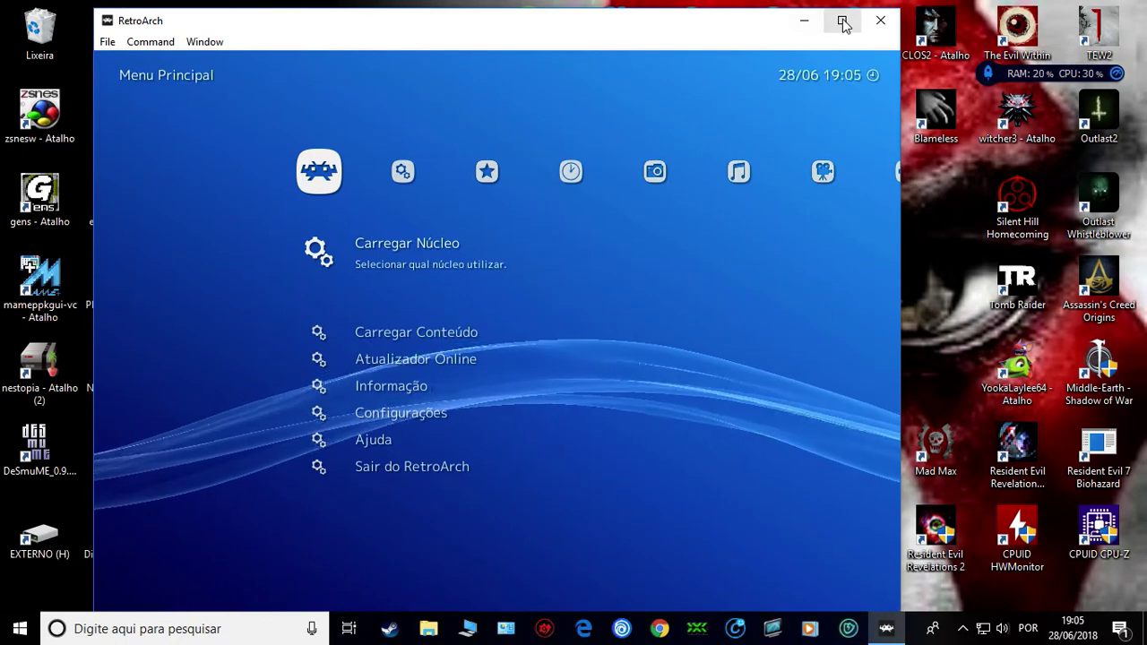
pyautogui.click(842, 19)
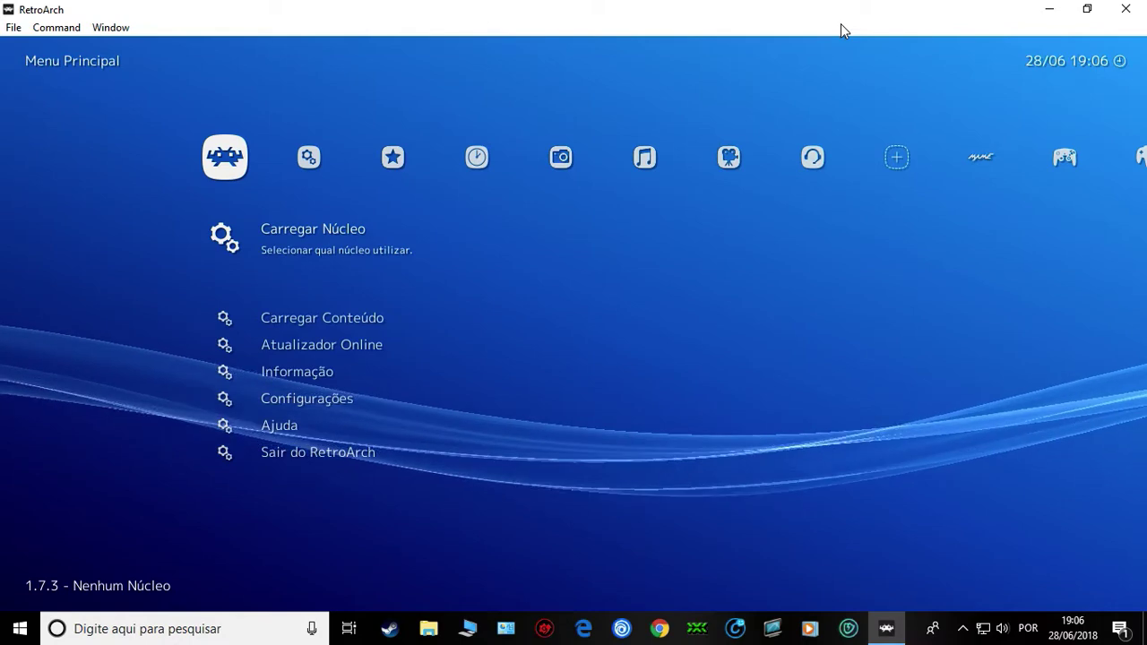
pyautogui.press('Right')
pyautogui.press('Right')
pyautogui.press('Left')
pyautogui.press('Left')
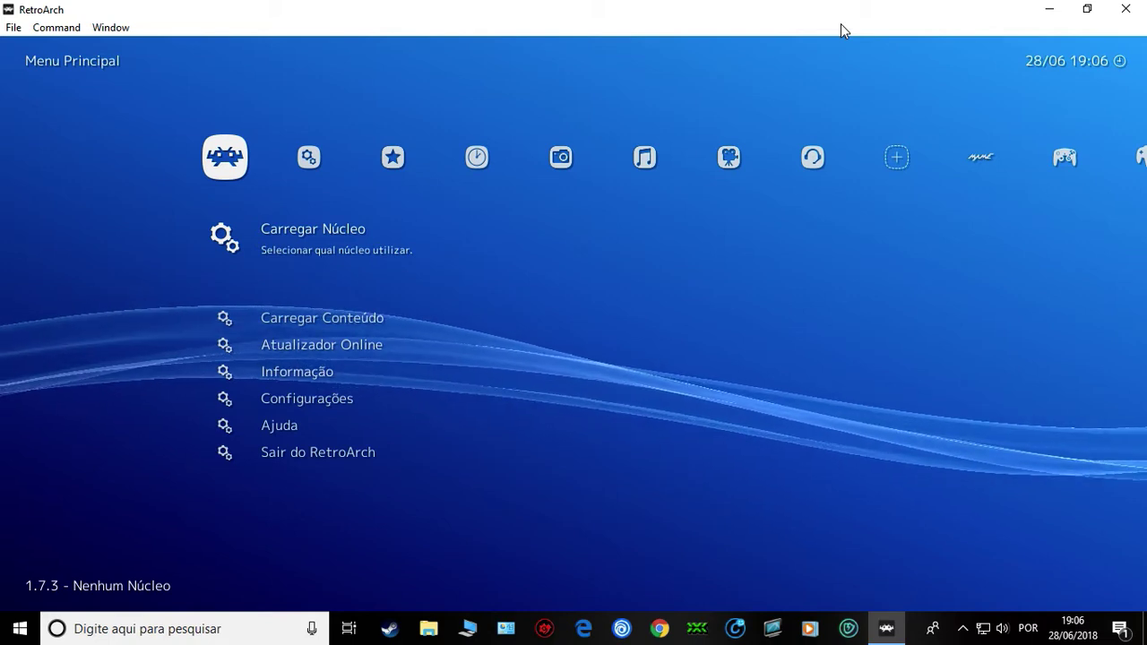
pyautogui.press('Down')
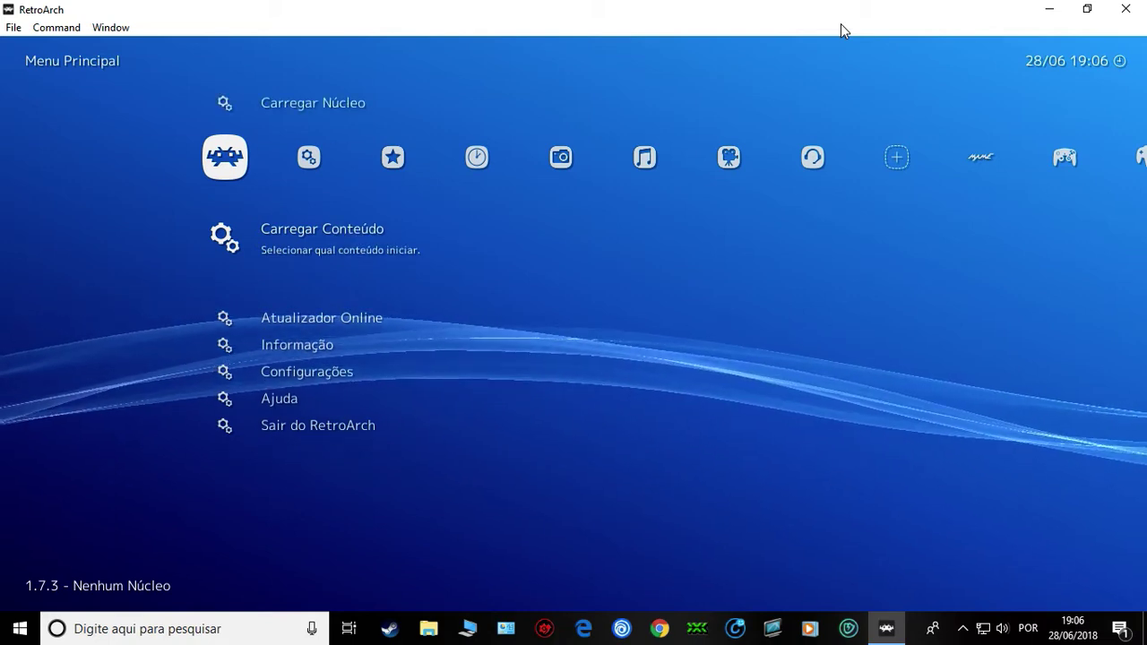
pyautogui.press('Down')
pyautogui.press('Up')
pyautogui.press('Up')
pyautogui.press('Up')
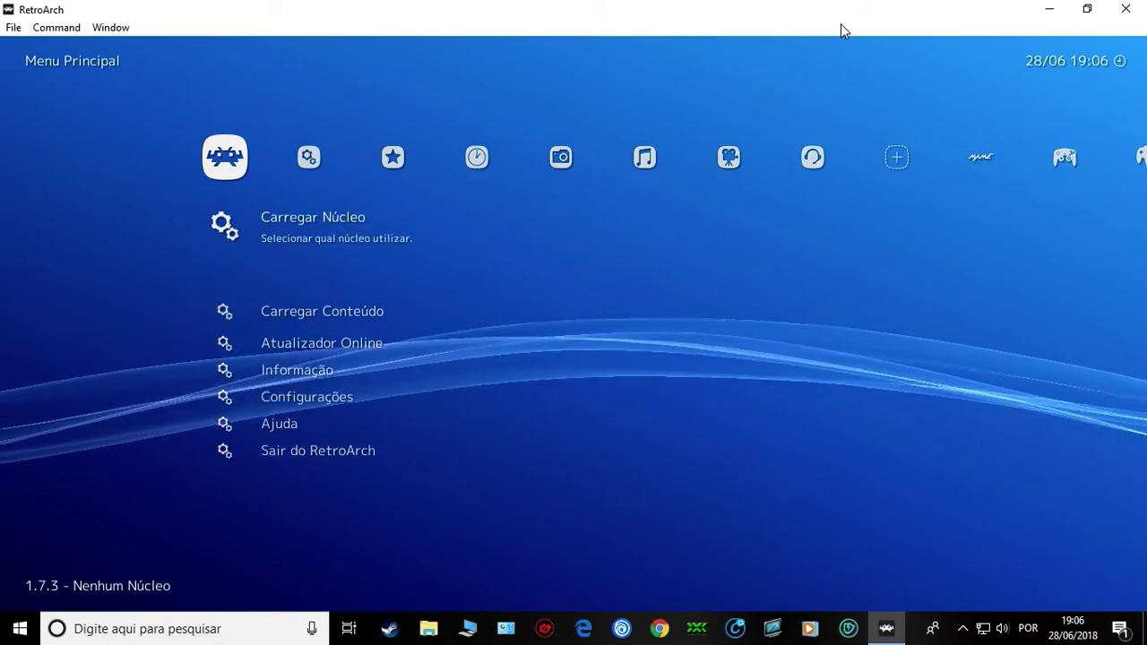
pyautogui.press('Down')
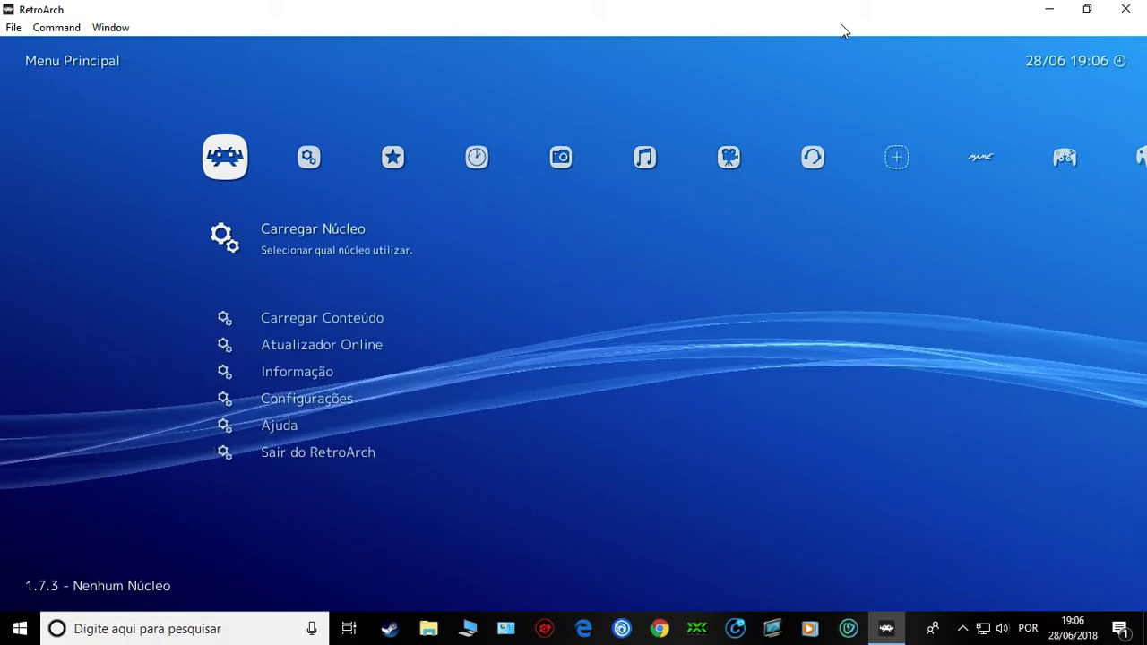
# Step: Look through the categories in the Configurações section as far as Usuário, and return to the Menu Principal
pyautogui.press('Right')
pyautogui.press('Down')
pyautogui.press('Down')
pyautogui.press('Down')
pyautogui.press('Down')
pyautogui.press('Down')
pyautogui.press('Down')
pyautogui.press('Down')
pyautogui.press('Down')
pyautogui.press('Down')
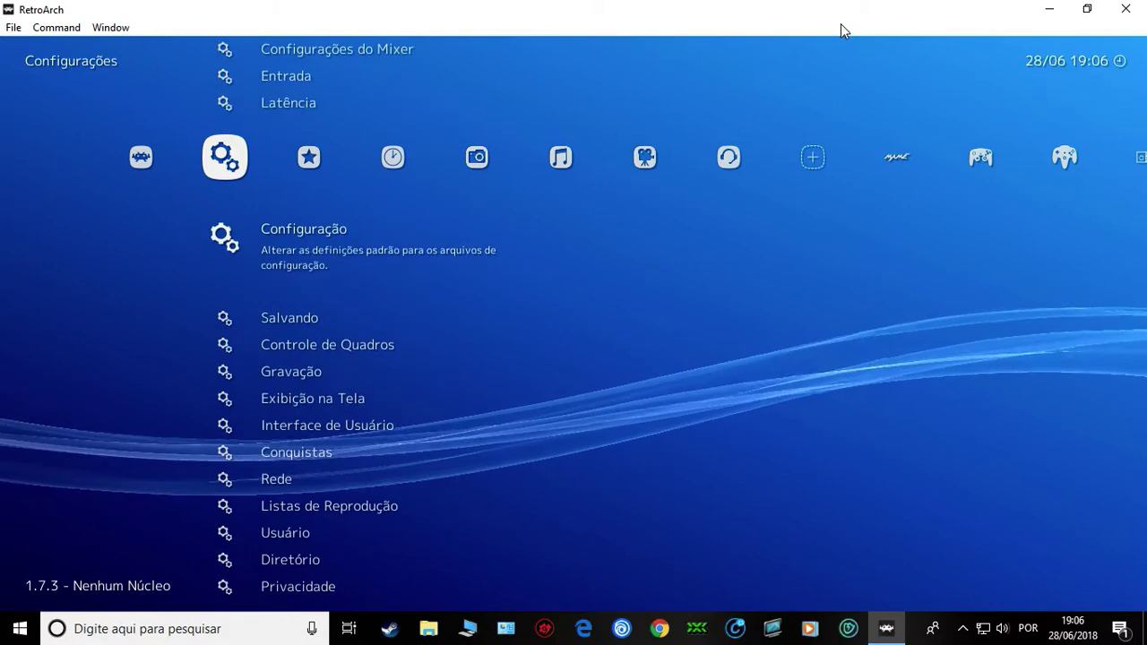
pyautogui.press('Down')
pyautogui.press('Down')
pyautogui.press('Down')
pyautogui.press('Down')
pyautogui.press('Down')
pyautogui.press('Down')
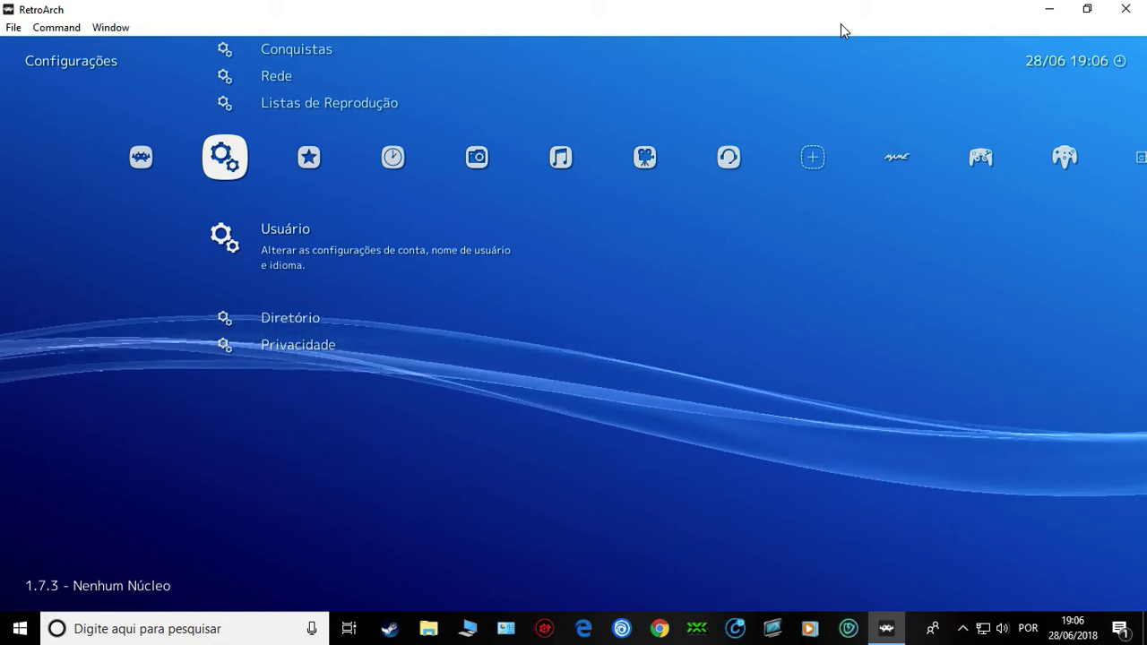
pyautogui.press('Left')
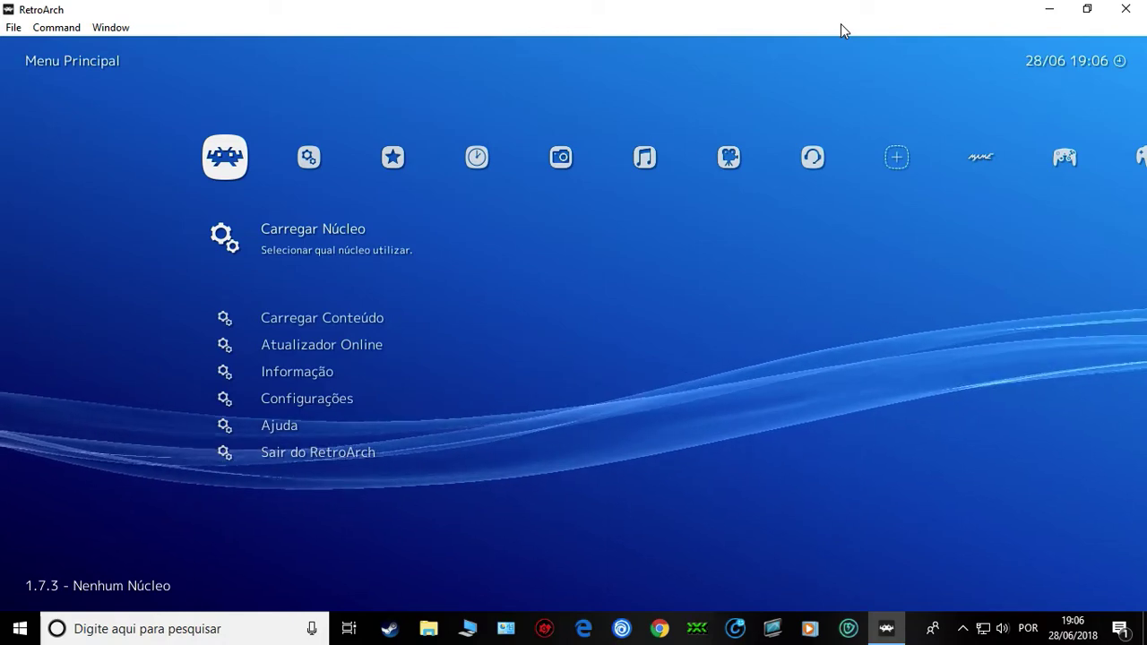
# Step: Look through the installed cores listed under Carregar Núcleo, and go back to the Menu Principal
pyautogui.press('Return')
pyautogui.press('Down')
pyautogui.press('Down')
pyautogui.press('Down')
pyautogui.press('Down')
pyautogui.press('Down')
pyautogui.press('Down')
pyautogui.press('Down')
pyautogui.press('Down')
pyautogui.press('Down')
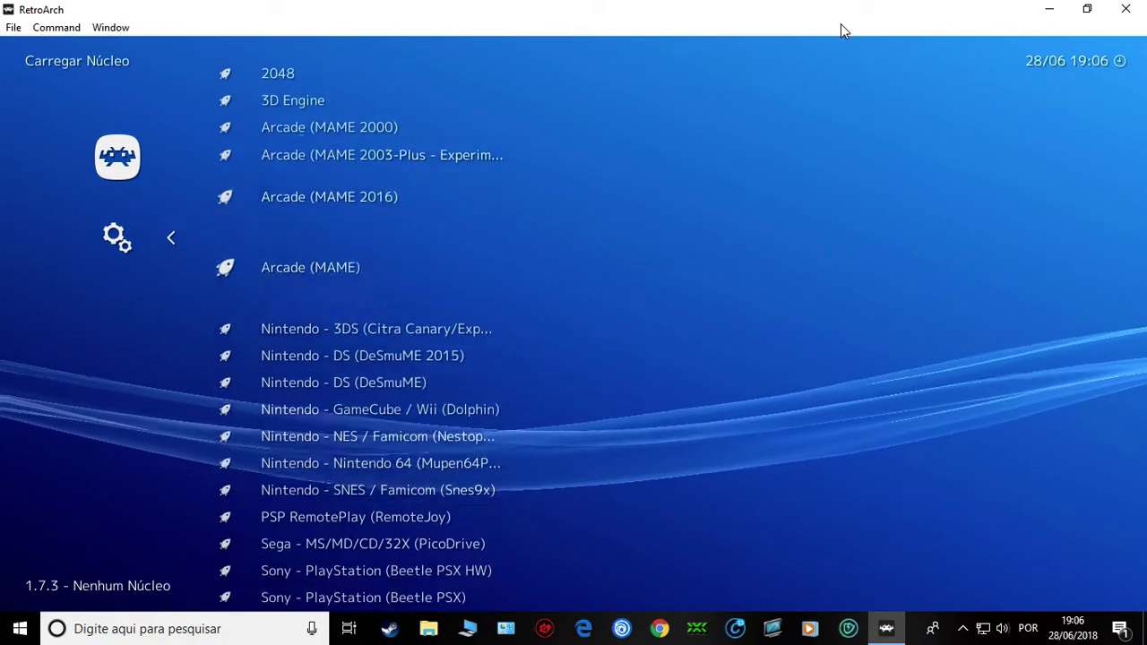
pyautogui.press('Down')
pyautogui.press('Down')
pyautogui.press('Down')
pyautogui.press('Down')
pyautogui.press('Down')
pyautogui.press('Down')
pyautogui.press('Down')
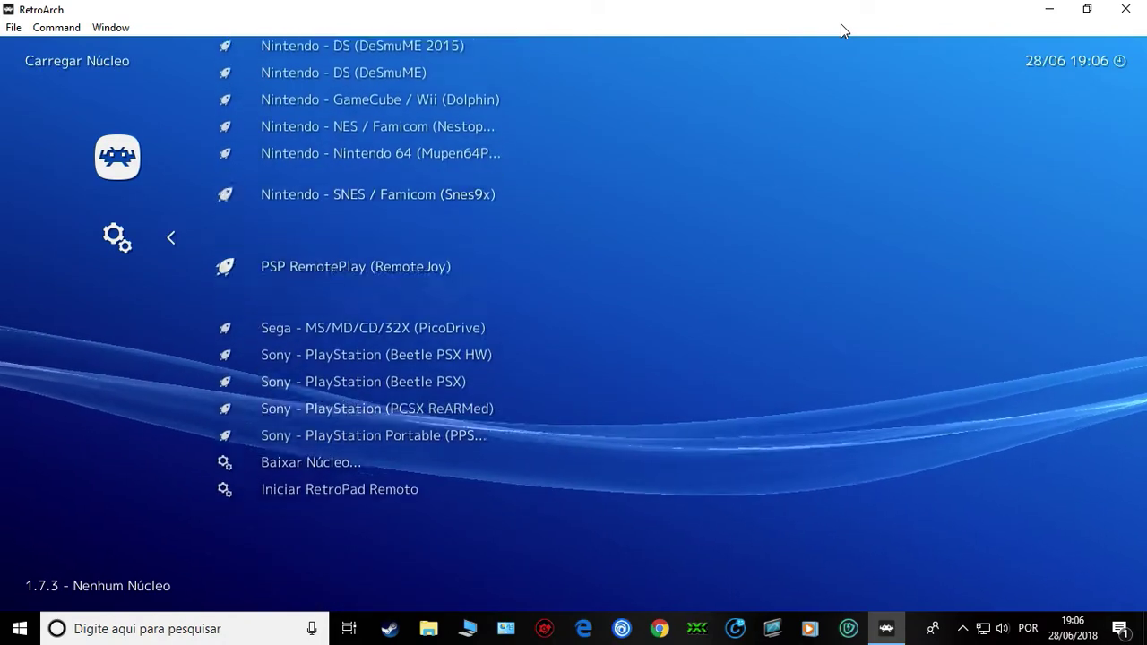
pyautogui.press('Down')
pyautogui.press('Up')
pyautogui.press('Up')
pyautogui.press('Up')
pyautogui.press('Up')
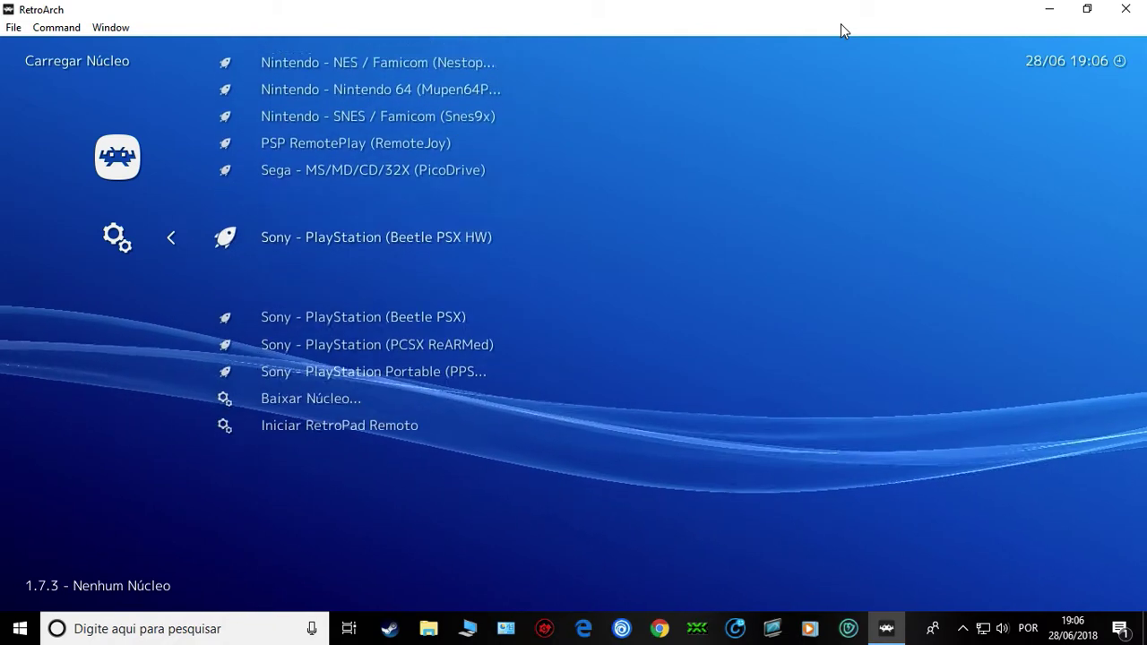
pyautogui.press('Up')
pyautogui.press('Up')
pyautogui.press('Up')
pyautogui.press('Up')
pyautogui.press('Up')
pyautogui.press('Up')
pyautogui.press('Up')
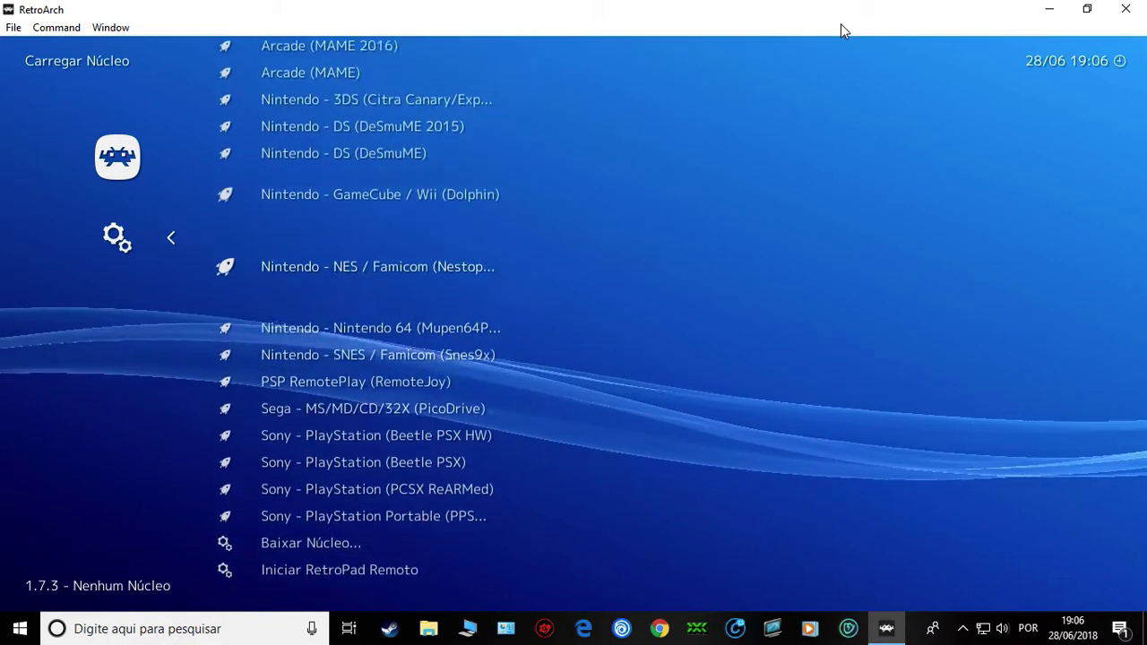
pyautogui.press('Up')
pyautogui.press('Up')
pyautogui.press('Up')
pyautogui.press('Up')
pyautogui.press('Up')
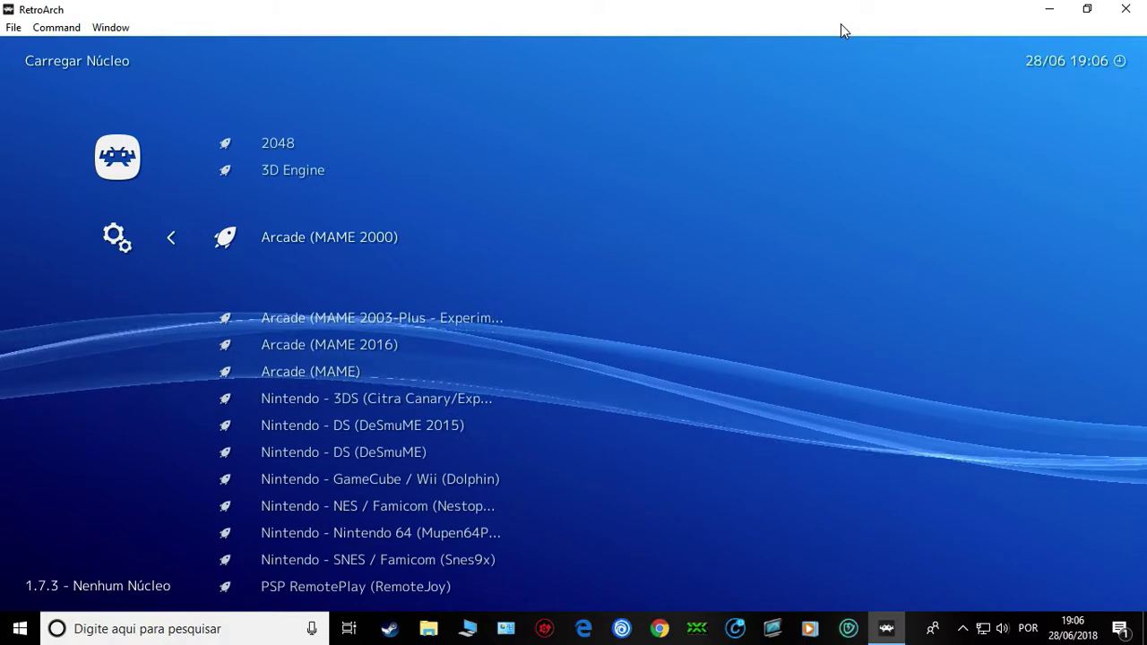
pyautogui.press('BackSpace')
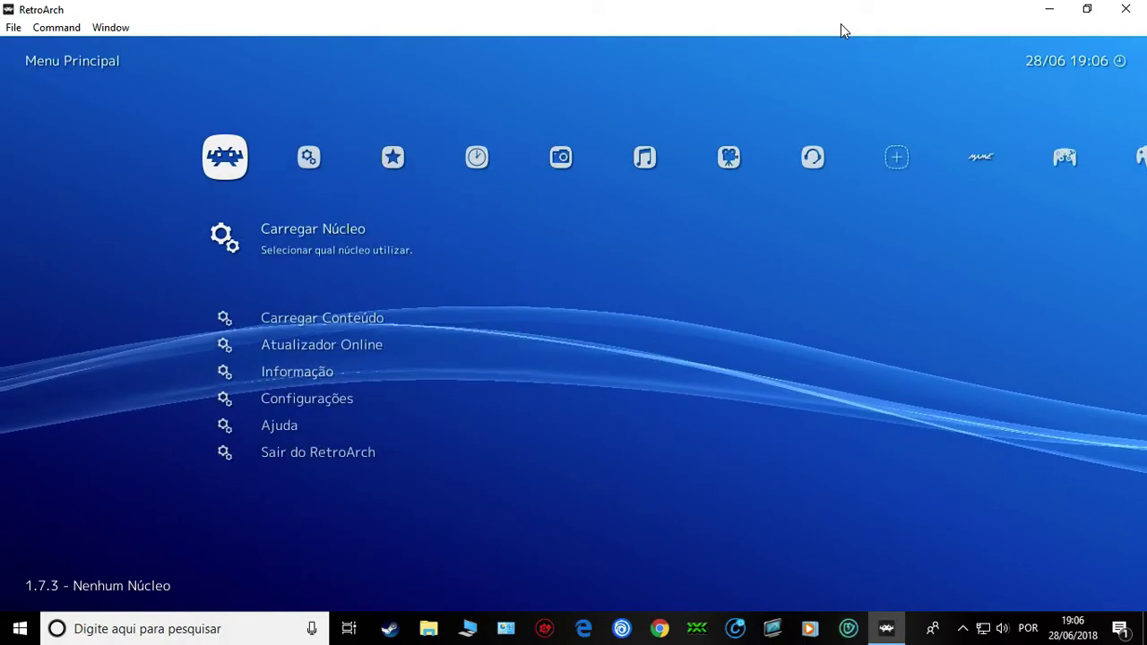
# Step: Look over the sections that follow Configurações, including Histórico, as far as Importar conteúdo
pyautogui.press('Right')
pyautogui.press('Right')
pyautogui.press('Right')
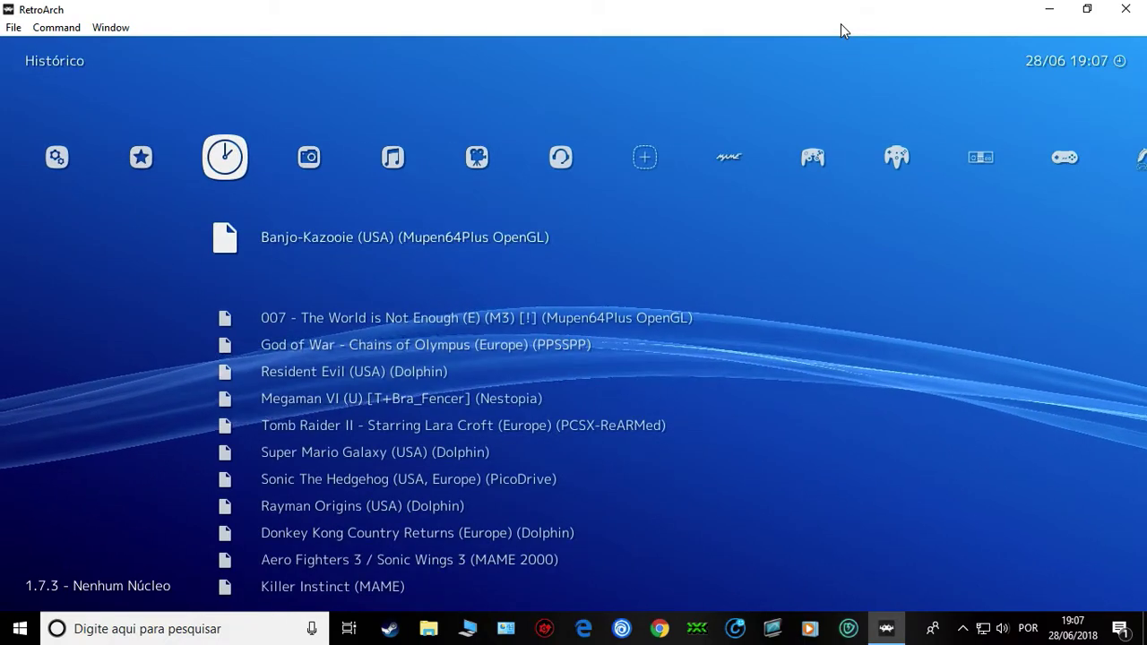
pyautogui.press('Right')
pyautogui.press('Right')
pyautogui.press('Right')
pyautogui.press('Right')
pyautogui.press('Right')
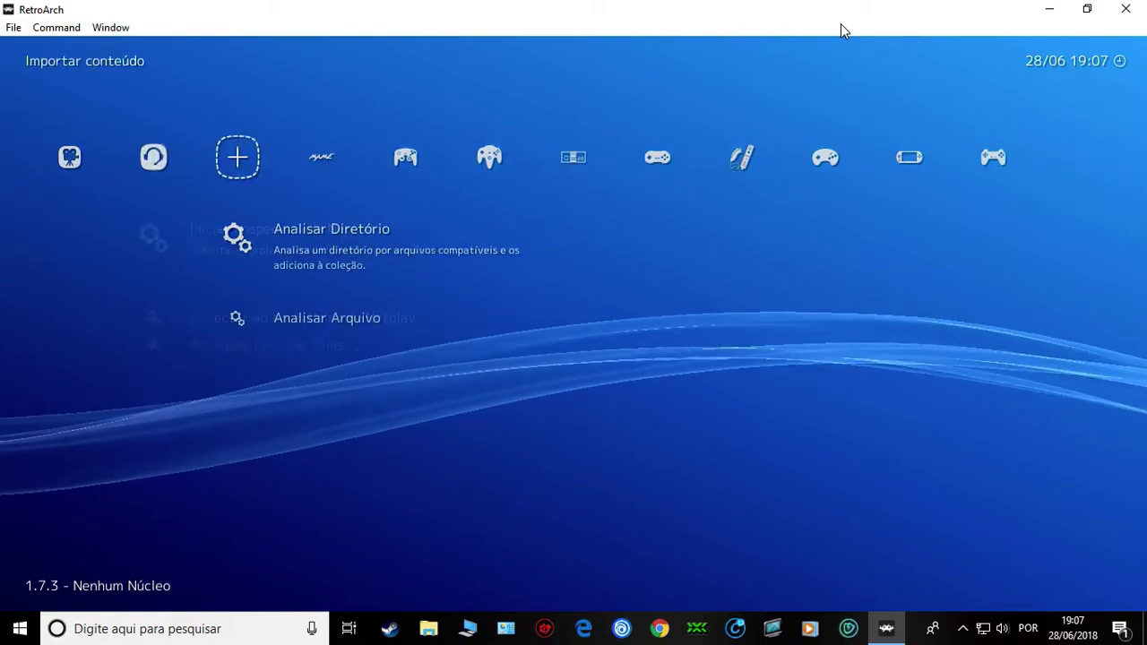
# Step: Look over the console playlists that follow Importar conteúdo, including Mega Drive and Nintendo Entertainment System
pyautogui.press('Right')
pyautogui.press('Right')
pyautogui.press('Right')
pyautogui.press('Right')
pyautogui.press('Right')
pyautogui.press('Right')
pyautogui.press('Right')
pyautogui.press('Right')
pyautogui.press('Right')
pyautogui.press('Left')
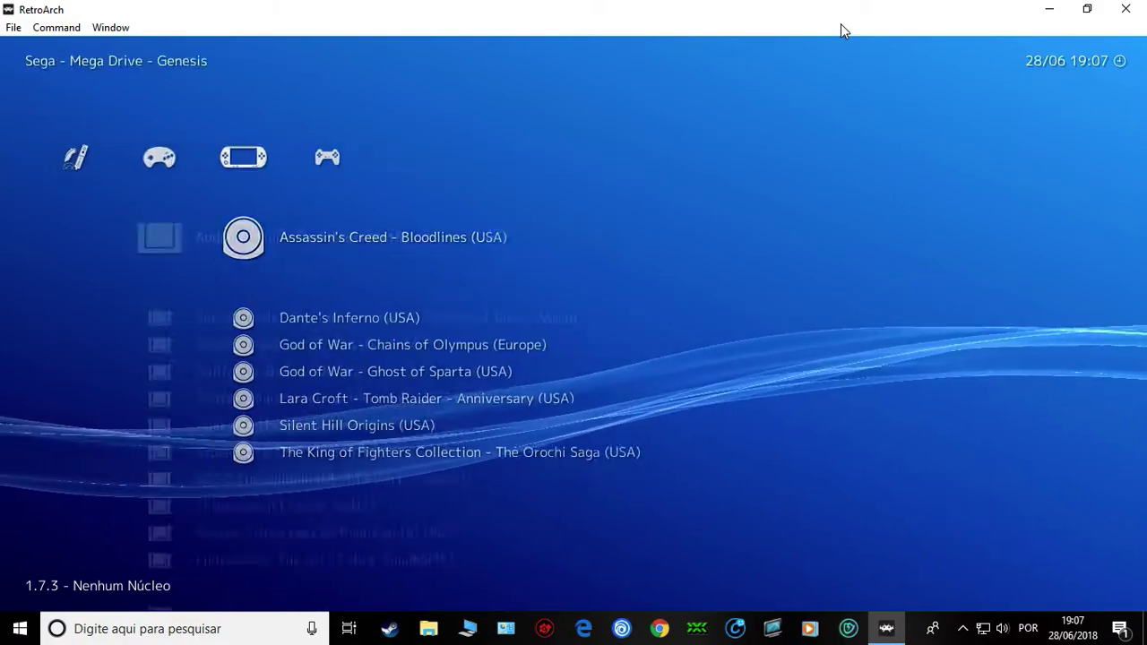
pyautogui.press('Left')
pyautogui.press('Left')
pyautogui.press('Left')
pyautogui.press('Left')
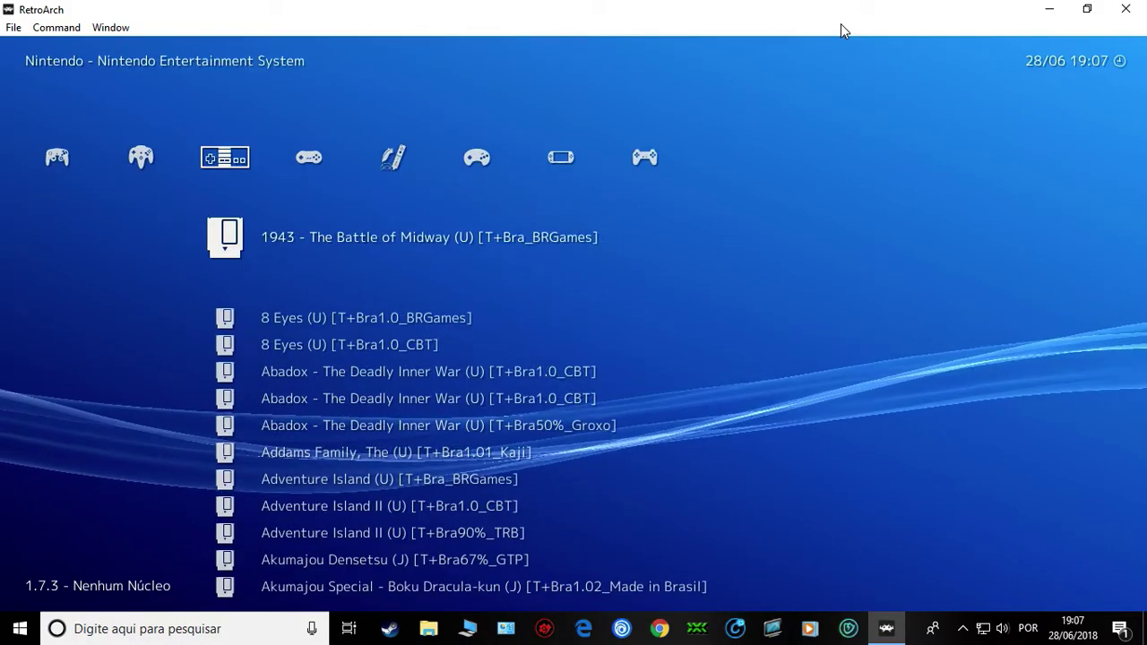
pyautogui.press('Left')
pyautogui.press('Left')
# Step: Browse the game list in the Nintendo - Super Nintendo playlist
pyautogui.press('Right')
pyautogui.press('Right')
pyautogui.press('Right')
pyautogui.press('Down')
pyautogui.press('Down')
pyautogui.press('Down')
pyautogui.press('Down')
pyautogui.press('Down')
pyautogui.press('Down')
pyautogui.press('Down')
pyautogui.press('Down')
pyautogui.press('Down')
pyautogui.press('Down')
pyautogui.press('Down')
pyautogui.press('Down')
pyautogui.press('Down')
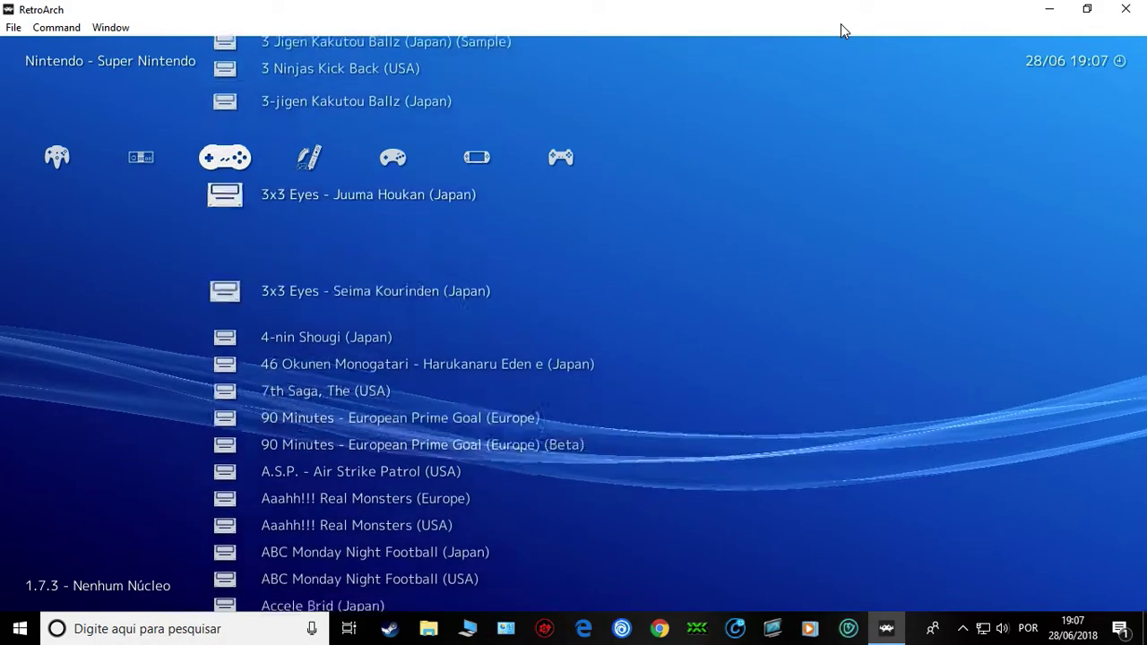
pyautogui.press('Down')
pyautogui.press('Down')
pyautogui.press('Down')
pyautogui.press('Down')
pyautogui.press('Down')
pyautogui.press('Down')
pyautogui.press('Down')
pyautogui.press('Down')
pyautogui.press('Down')
pyautogui.press('Down')
pyautogui.press('Down')
pyautogui.press('Down')
pyautogui.press('Down')
pyautogui.press('Down')
pyautogui.press('Down')
pyautogui.press('Down')
pyautogui.press('Down')
pyautogui.press('Down')
pyautogui.press('Up')
pyautogui.press('Up')
pyautogui.press('Up')
# Step: Browse the game list in the Sega - Mega Drive - Genesis playlist
pyautogui.press('Right')
pyautogui.press('Right')
pyautogui.press('Down')
pyautogui.press('Down')
pyautogui.press('Down')
pyautogui.press('Down')
pyautogui.press('Down')
pyautogui.press('Down')
pyautogui.press('Down')
pyautogui.press('Down')
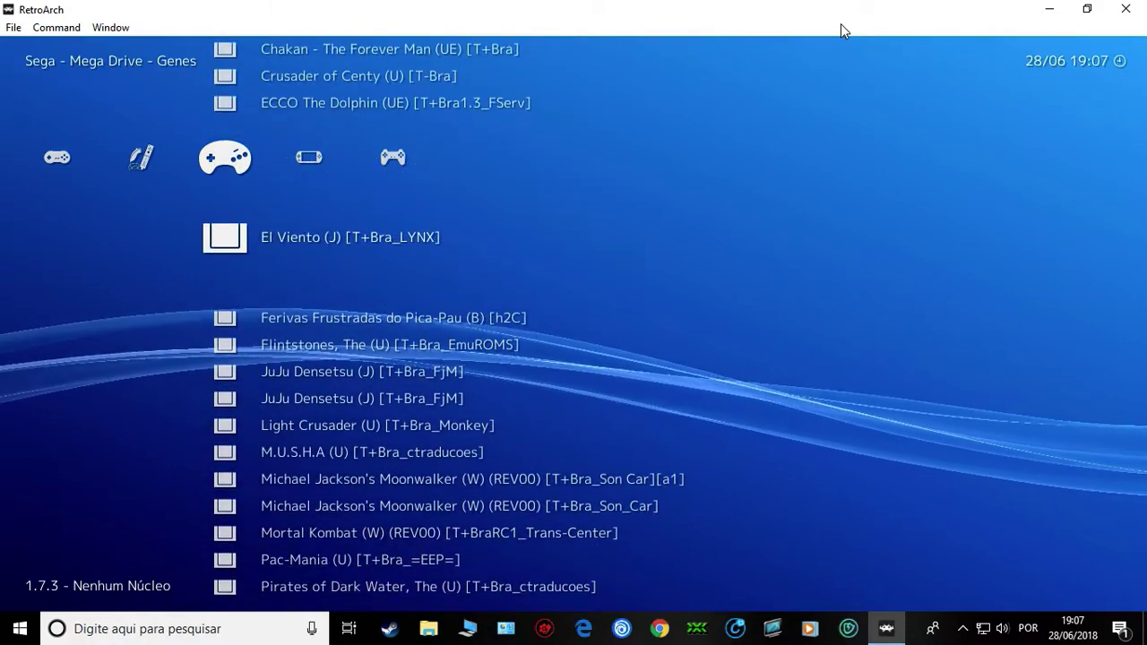
# Step: Return to the Menu Principal and open the Carregar Núcleo core list
pyautogui.press('Left')
pyautogui.press('Left')
pyautogui.press('Left')
pyautogui.press('Left')
pyautogui.press('Left')
pyautogui.press('Left')
pyautogui.press('Left')
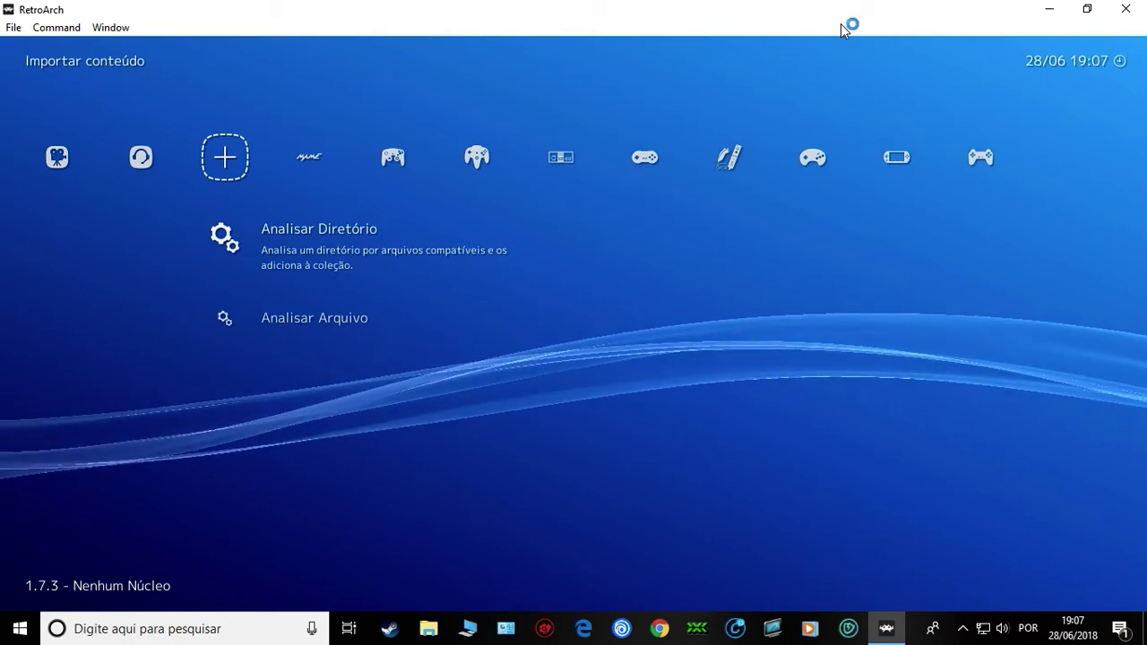
pyautogui.press('Left')
pyautogui.press('Left')
pyautogui.press('Left')
pyautogui.press('Left')
pyautogui.press('Left')
pyautogui.press('Left')
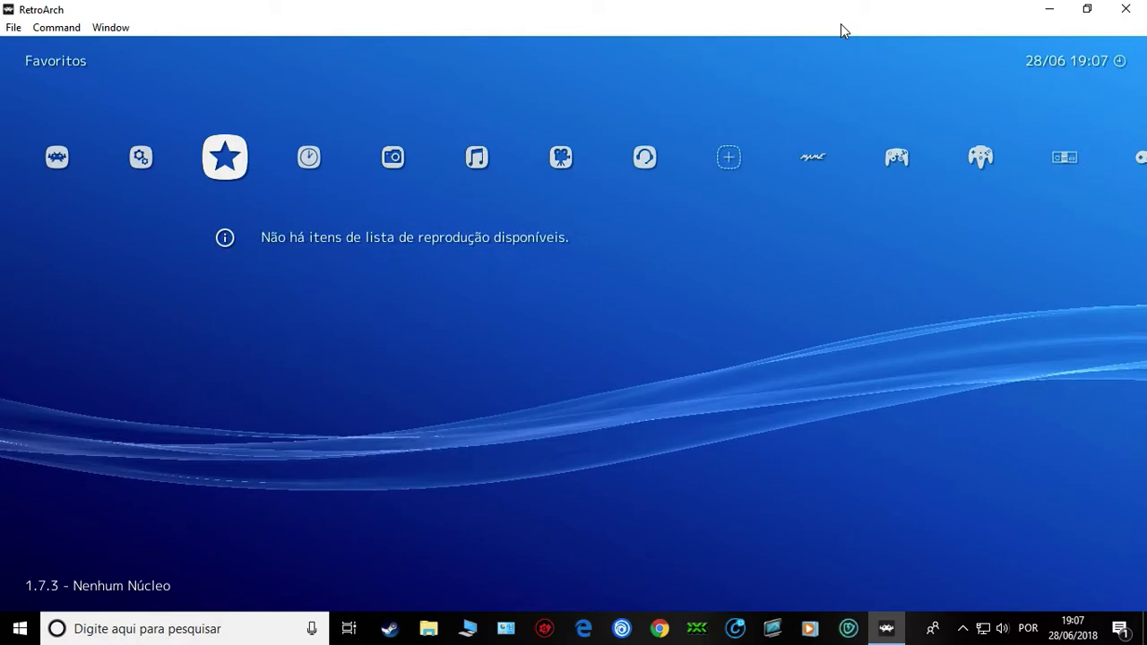
pyautogui.press('Left')
pyautogui.press('Left')
pyautogui.press('Right')
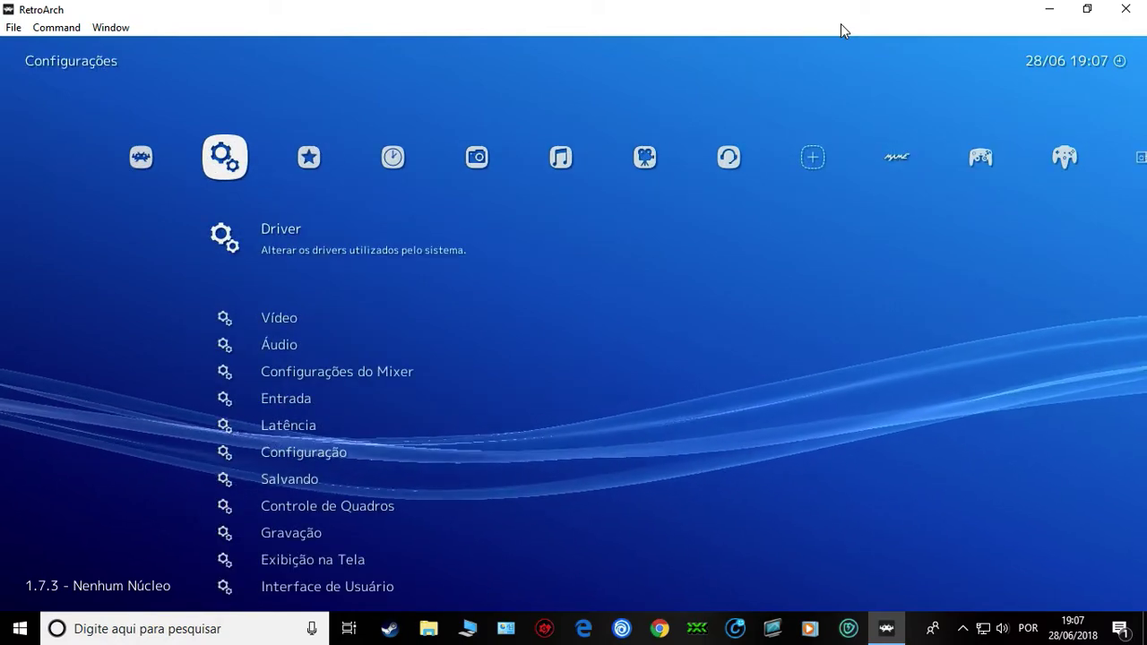
pyautogui.press('Left')
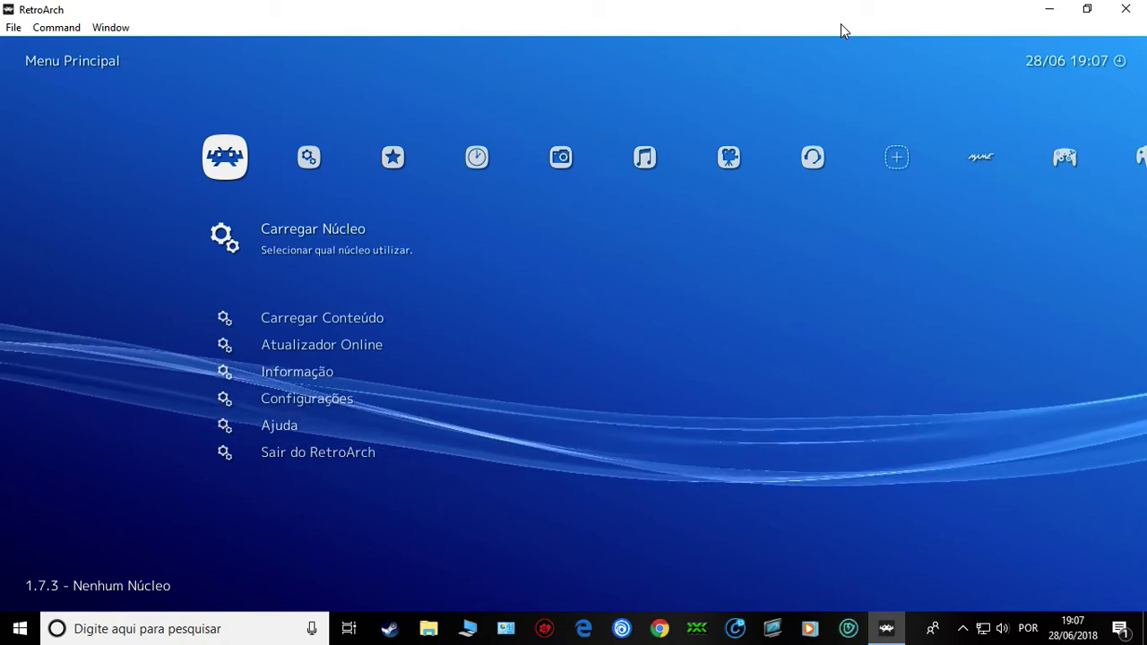
pyautogui.press('Down')
pyautogui.press('Up')
pyautogui.press('Return')
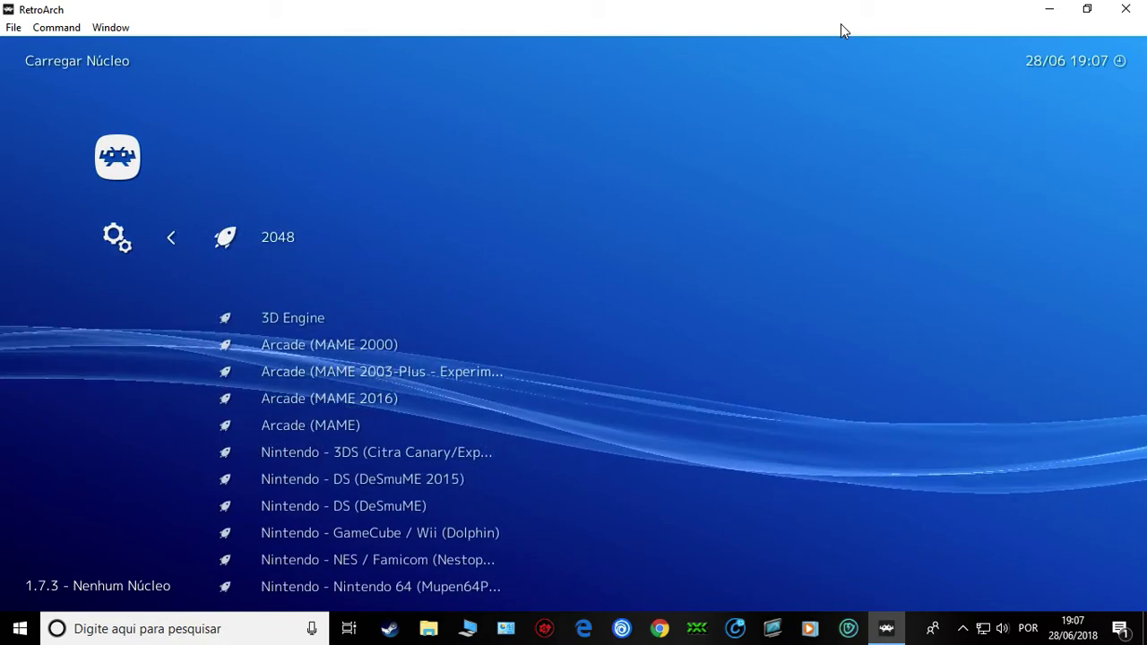
# Step: Look through the installed cores in the Carregar Núcleo list, from 2048 down to Nintendo - SNES / Famicom (Snes9x)
pyautogui.press('Down')
pyautogui.press('Down')
pyautogui.press('Down')
pyautogui.press('Down')
pyautogui.press('Down')
pyautogui.press('Down')
pyautogui.press('Down')
pyautogui.press('Down')
pyautogui.press('Down')
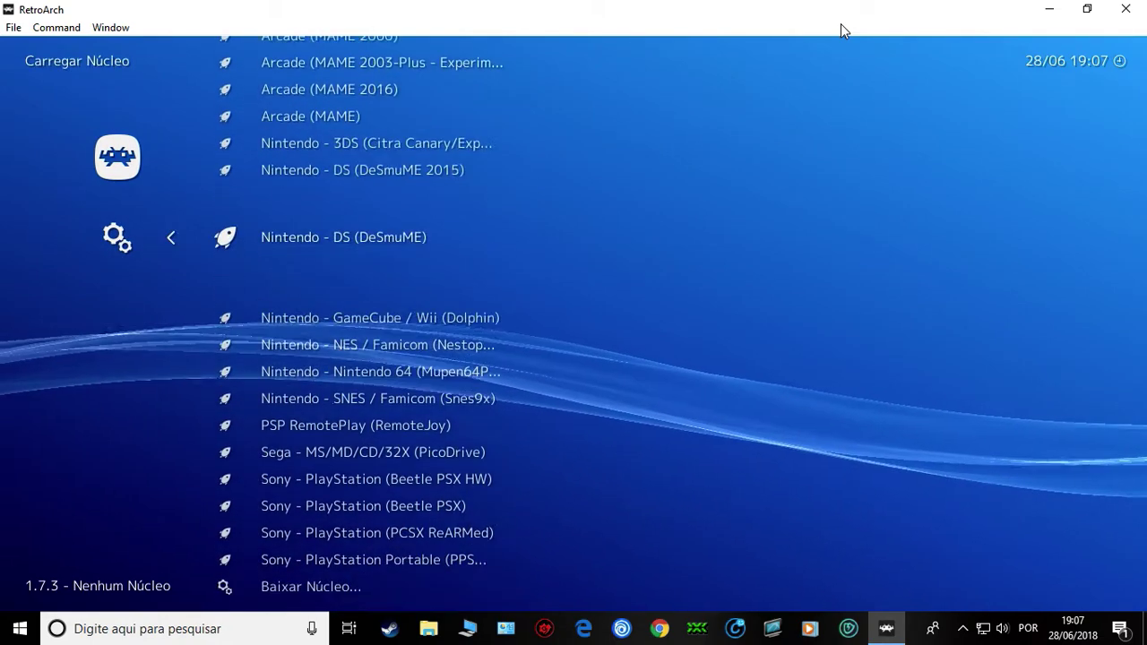
pyautogui.press('Down')
pyautogui.press('Down')
pyautogui.press('Down')
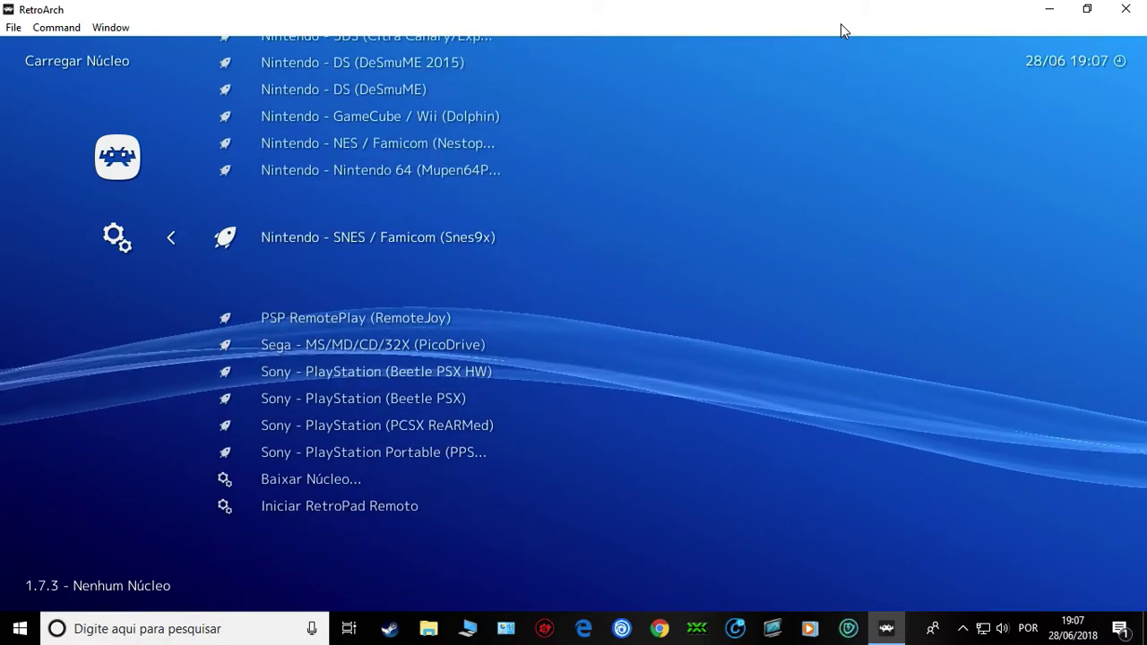
pyautogui.press('Up')
pyautogui.press('Down')
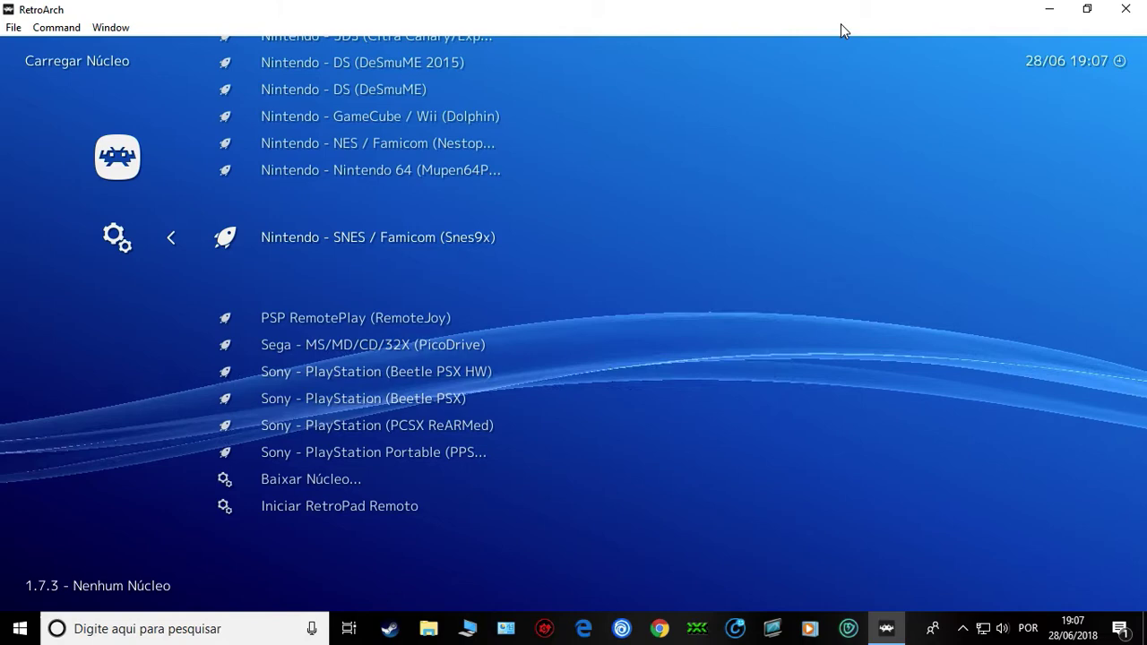
pyautogui.press('Up')
pyautogui.press('Up')
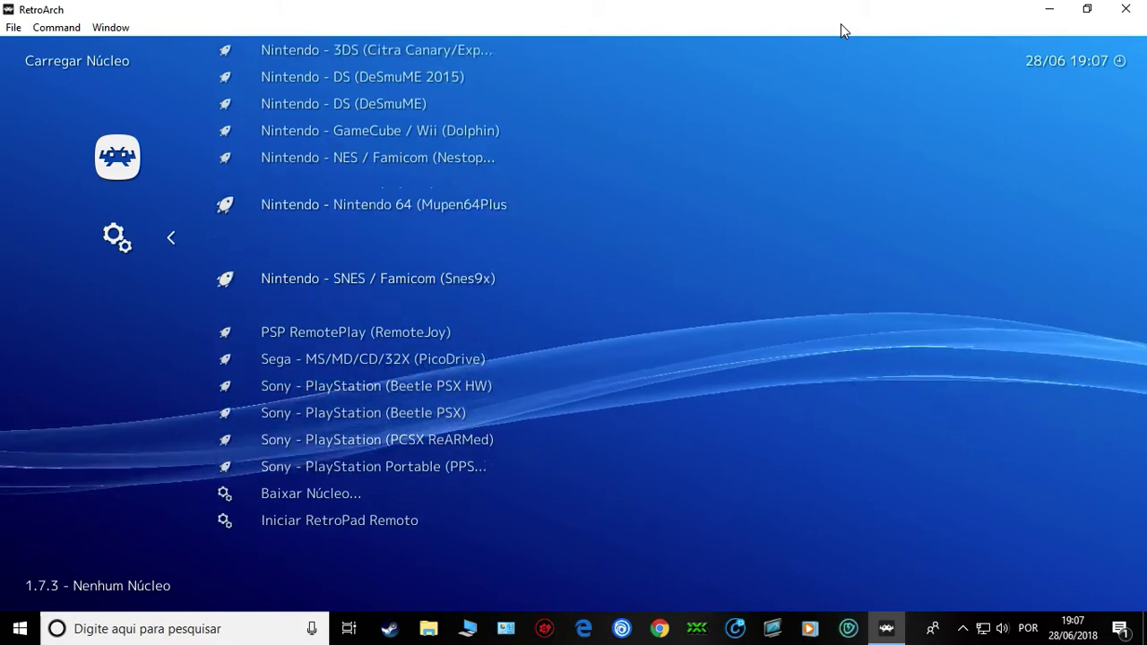
# Step: Leave the core list and open Analisar Diretório under Importar conteúdo
pyautogui.press('BackSpace')
pyautogui.press('Right')
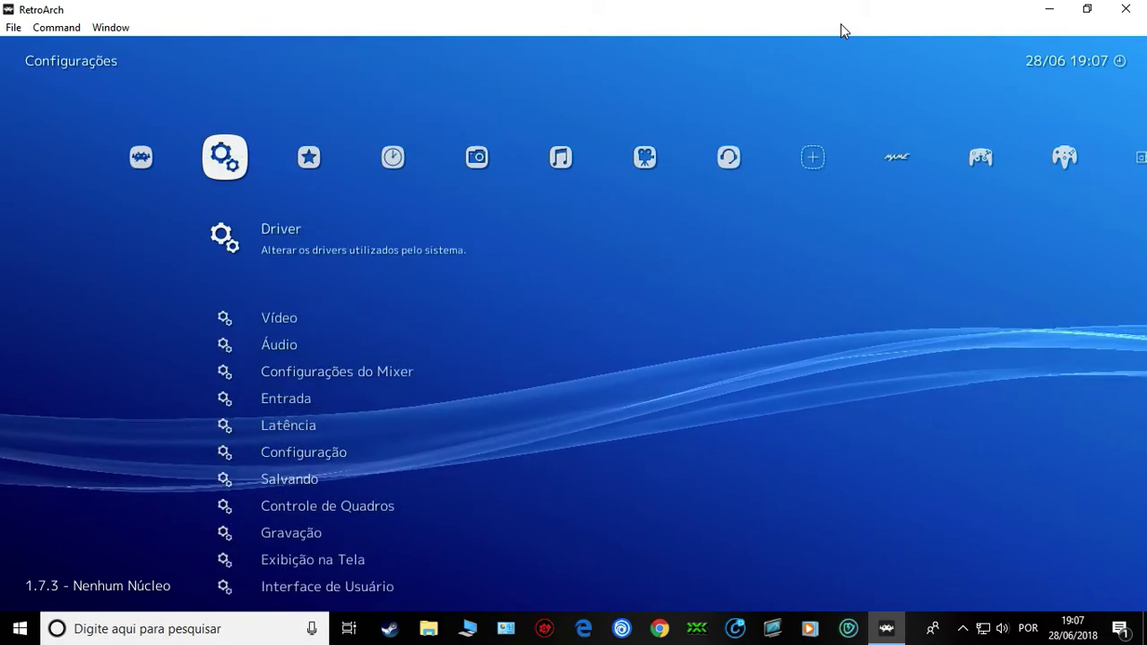
pyautogui.press('Right')
pyautogui.press('Right')
pyautogui.press('Right')
pyautogui.press('Right')
pyautogui.press('Right')
pyautogui.press('Right')
pyautogui.press('Right')
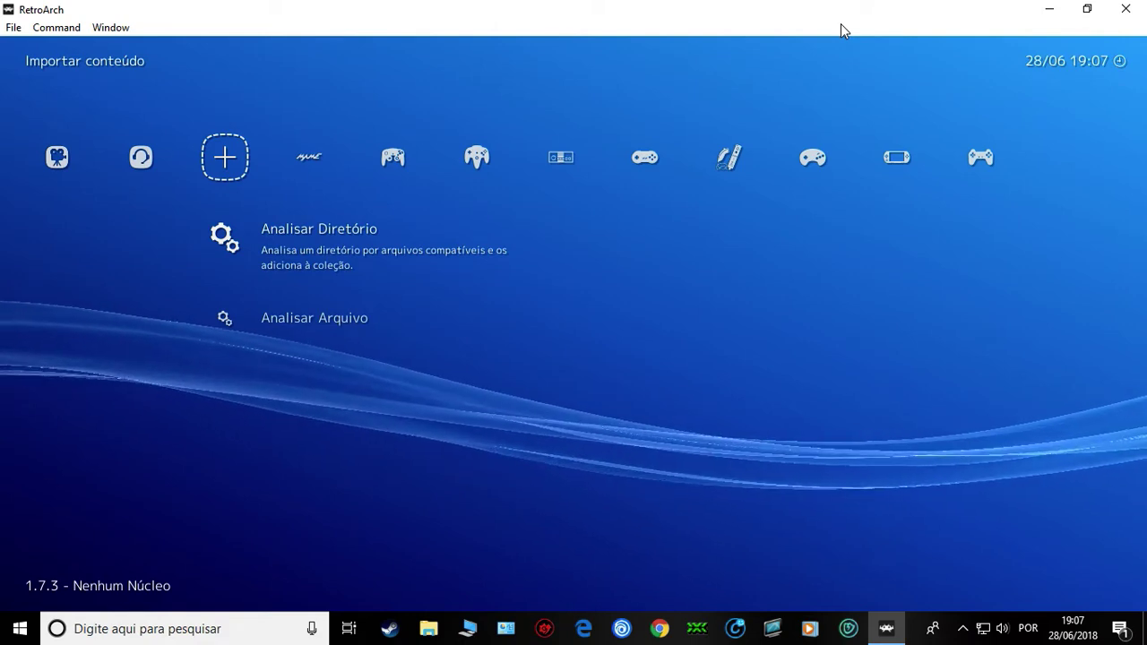
pyautogui.press('Down')
pyautogui.press('Up')
pyautogui.press('Return')
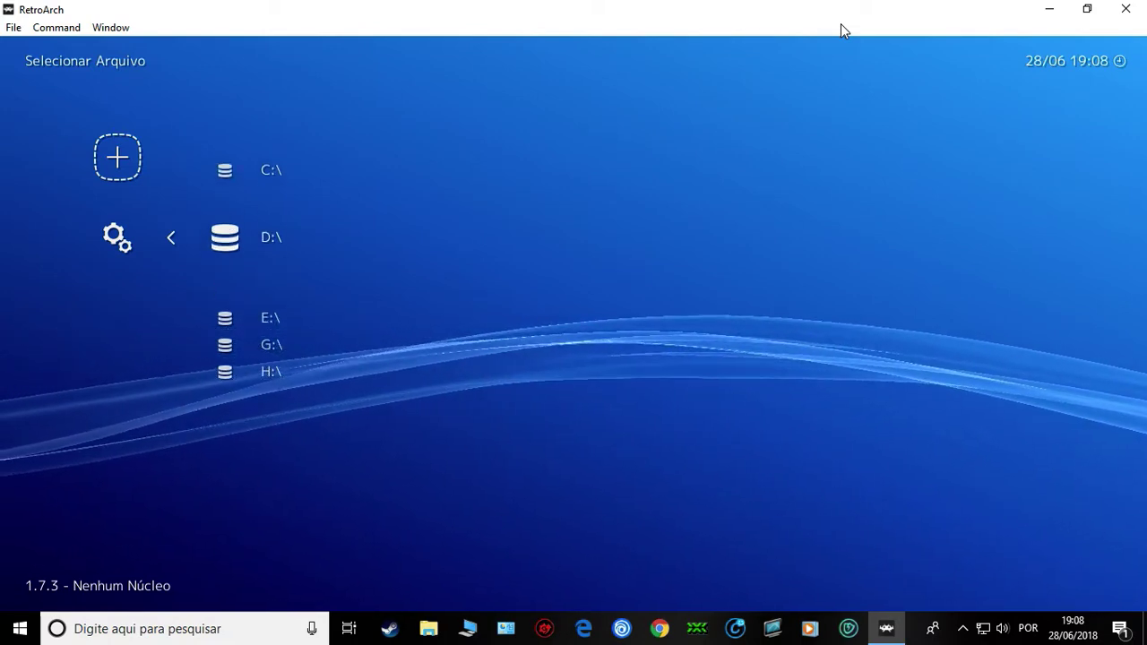
# Step: Open the emuladores folder on the G:\ drive in the directory browser
pyautogui.press('Down')
pyautogui.press('Down')
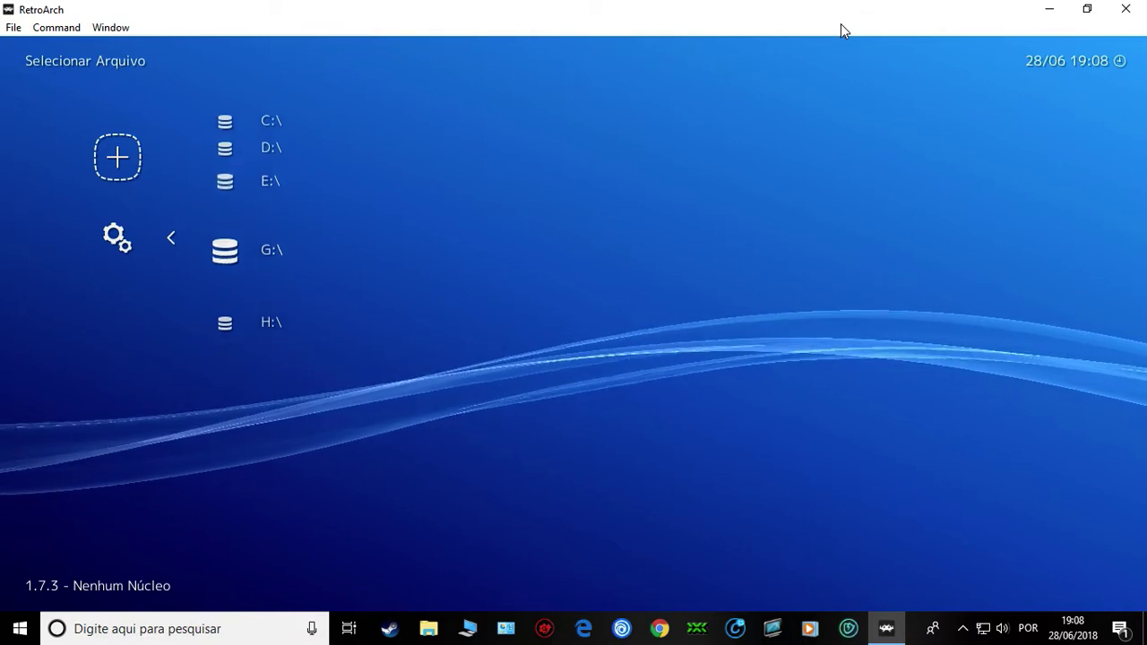
pyautogui.press('Down')
pyautogui.press('Up')
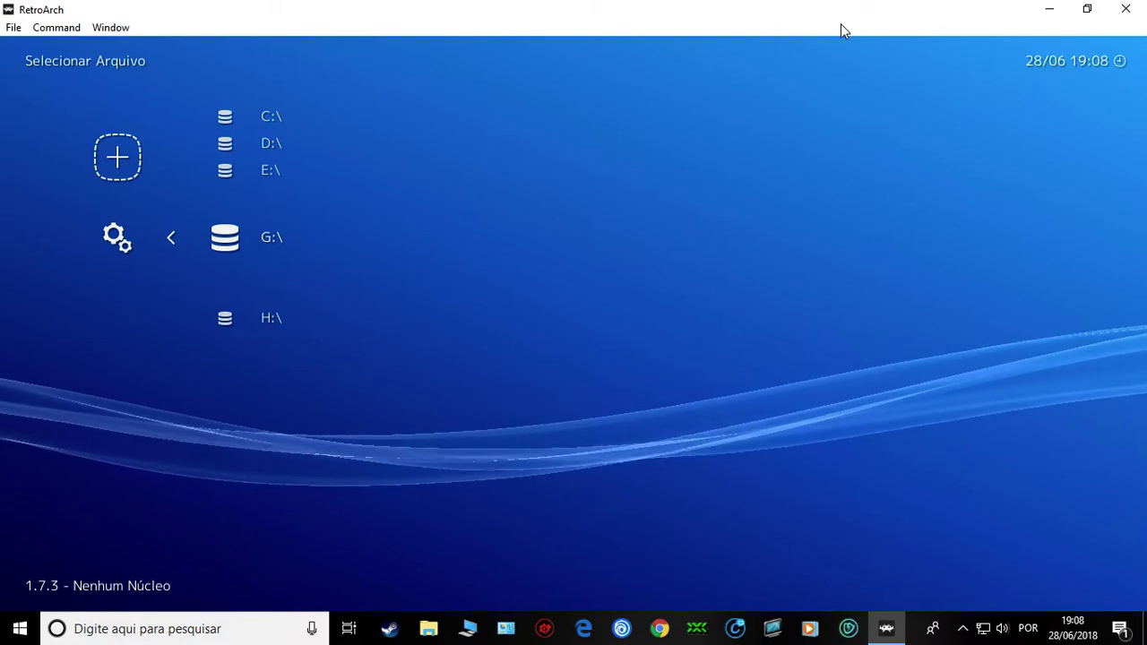
pyautogui.press('Return')
pyautogui.press('Down')
pyautogui.press('Down')
pyautogui.press('Down')
pyautogui.press('Down')
pyautogui.press('Down')
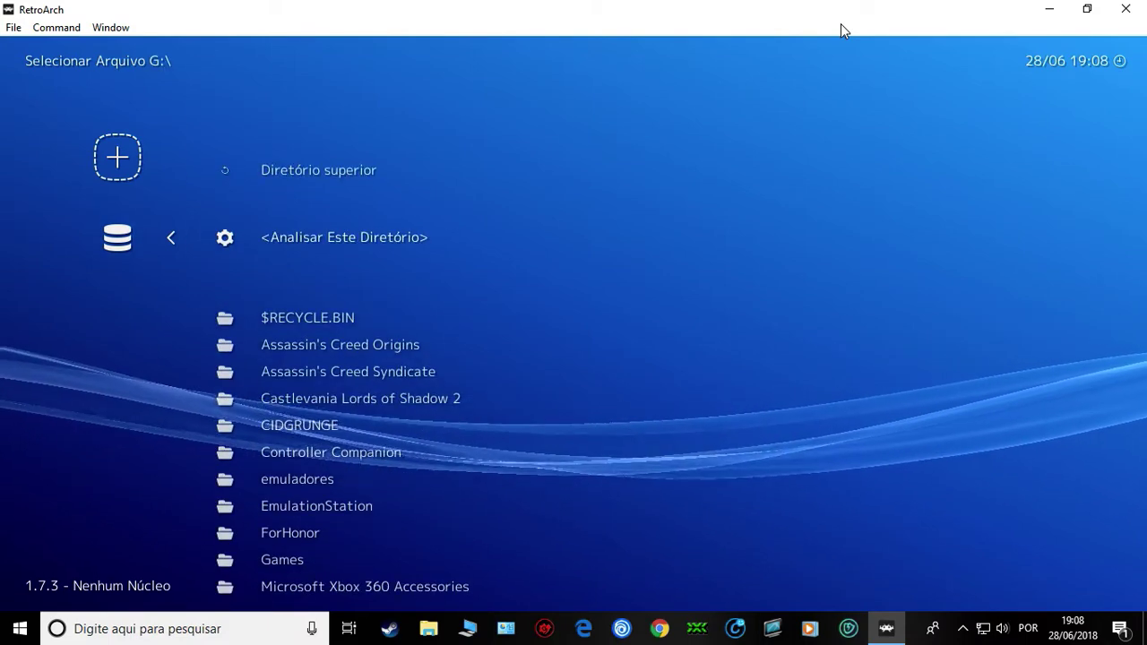
pyautogui.press('Down')
pyautogui.press('Down')
pyautogui.press('Down')
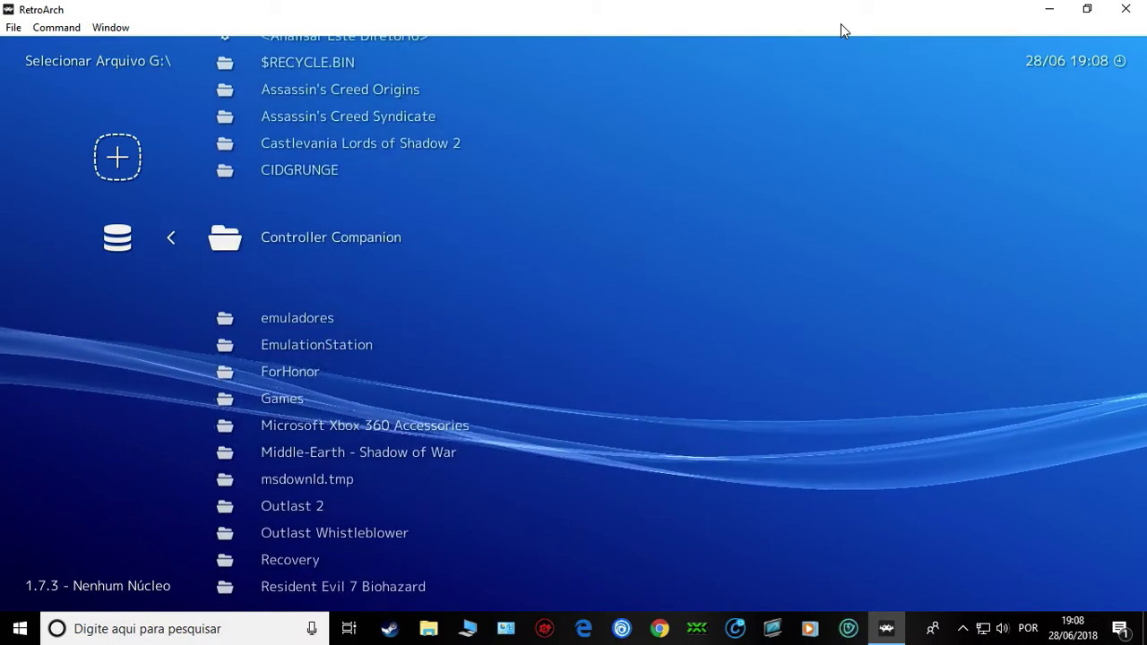
pyautogui.press('Return')
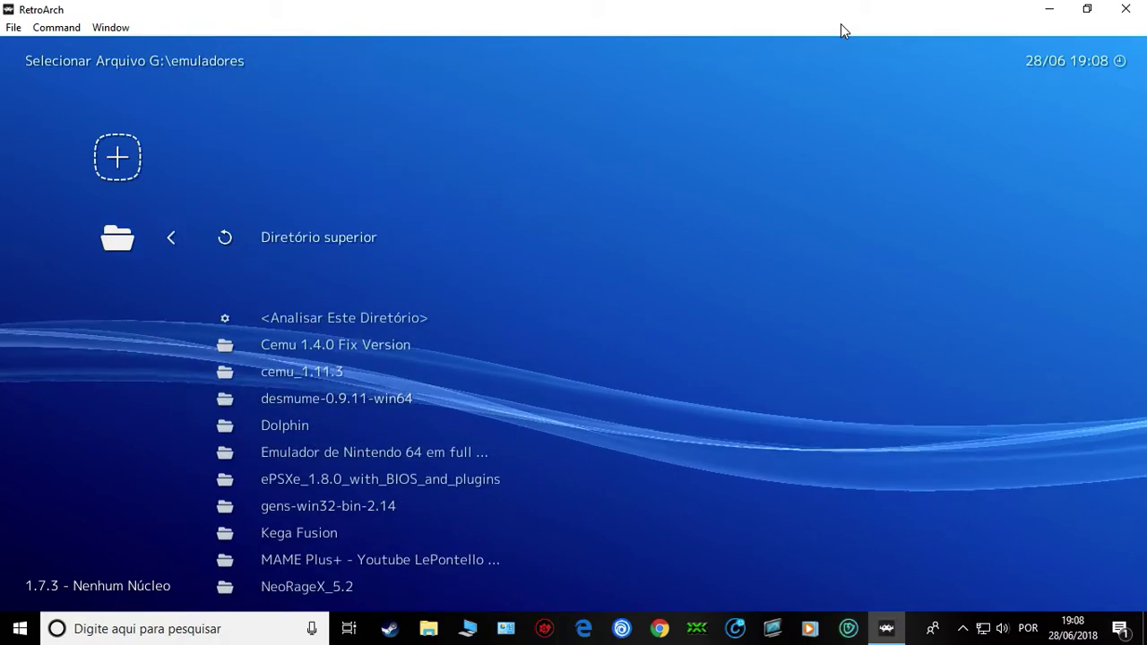
# Step: Look through the emulator folders in G:\emuladores, and back out to Importar conteúdo without scanning
pyautogui.press('Down')
pyautogui.press('Down')
pyautogui.press('Down')
pyautogui.press('Down')
pyautogui.press('Down')
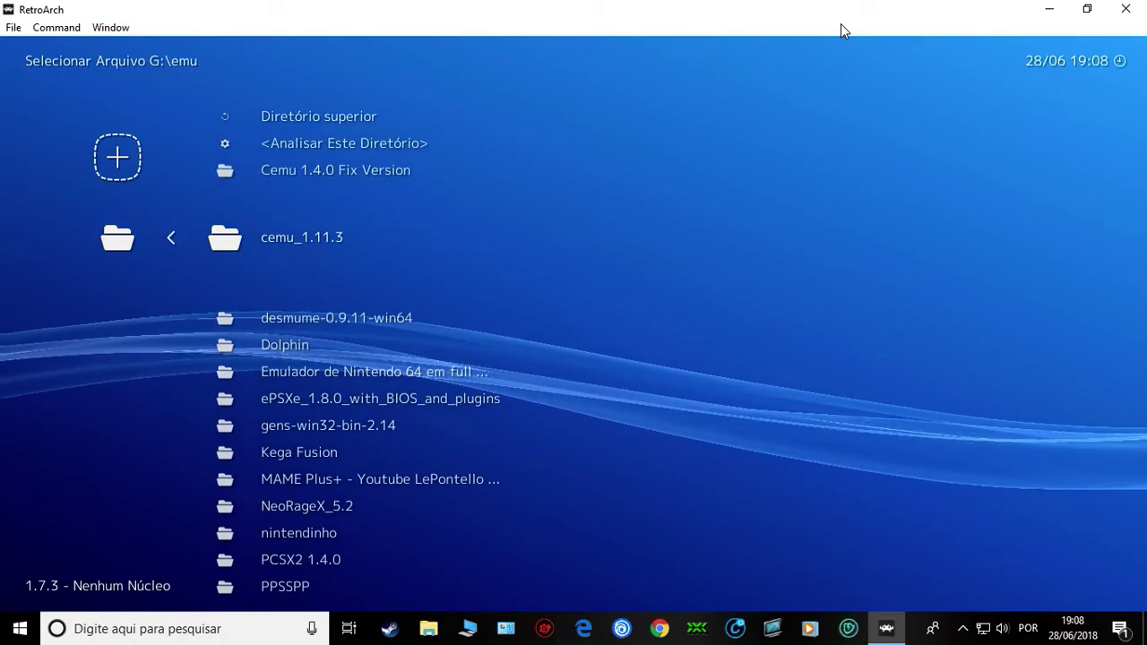
pyautogui.press('Down')
pyautogui.press('Down')
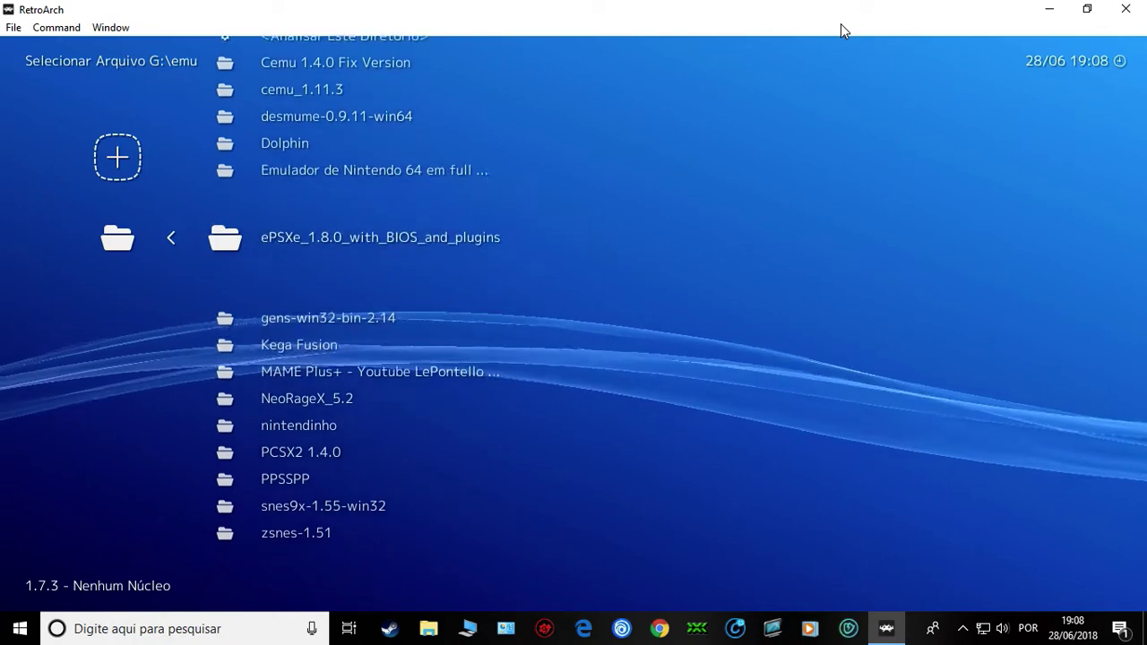
pyautogui.press('Up')
pyautogui.press('Down')
pyautogui.press('Down')
pyautogui.press('Down')
pyautogui.press('Down')
pyautogui.press('Down')
pyautogui.press('Down')
pyautogui.press('Down')
pyautogui.press('Down')
pyautogui.press('Down')
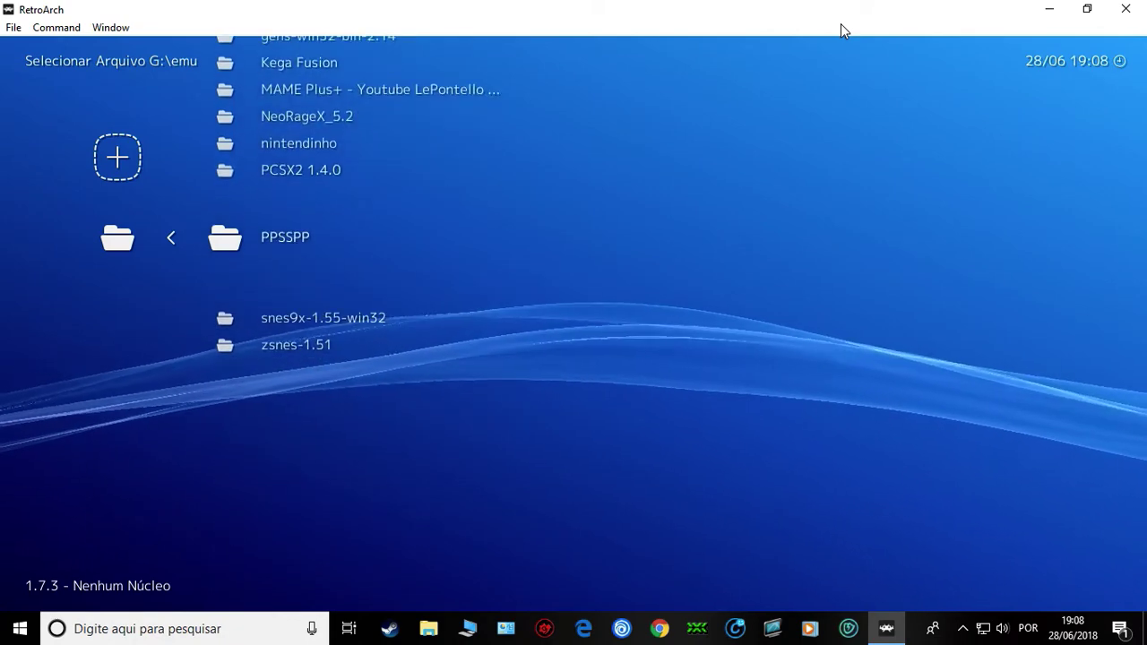
pyautogui.press('Up')
pyautogui.press('Up')
pyautogui.press('Up')
pyautogui.press('Up')
pyautogui.press('Up')
pyautogui.press('Up')
pyautogui.press('Up')
pyautogui.press('Up')
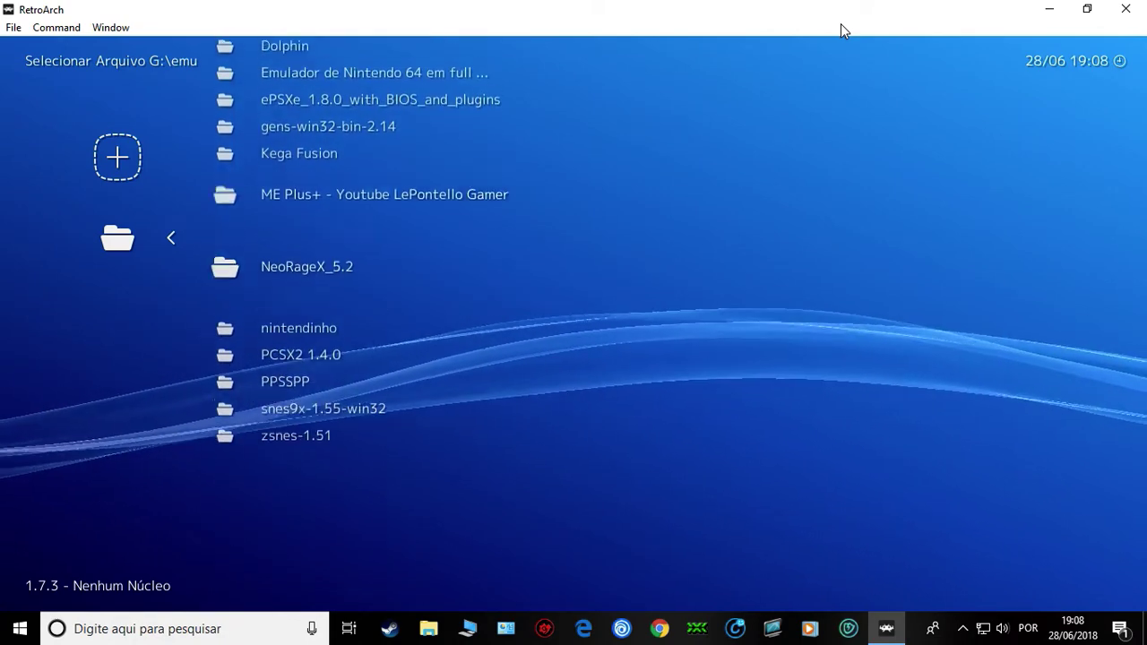
pyautogui.press('Up')
pyautogui.press('Up')
pyautogui.press('Up')
pyautogui.press('Up')
pyautogui.press('Up')
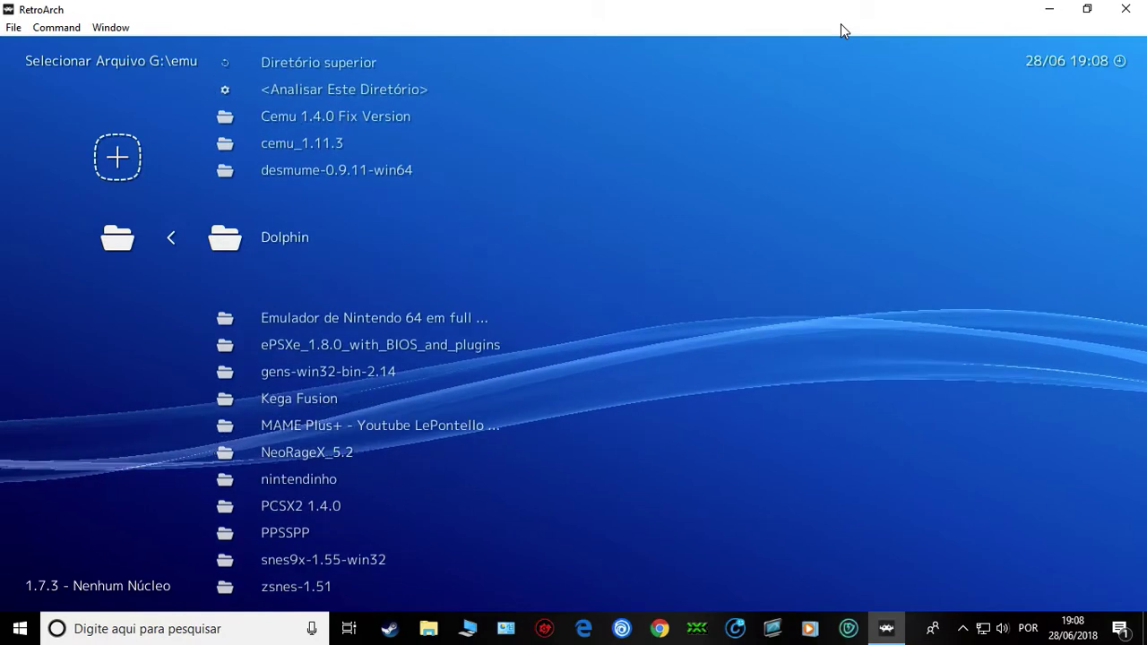
pyautogui.press('Up')
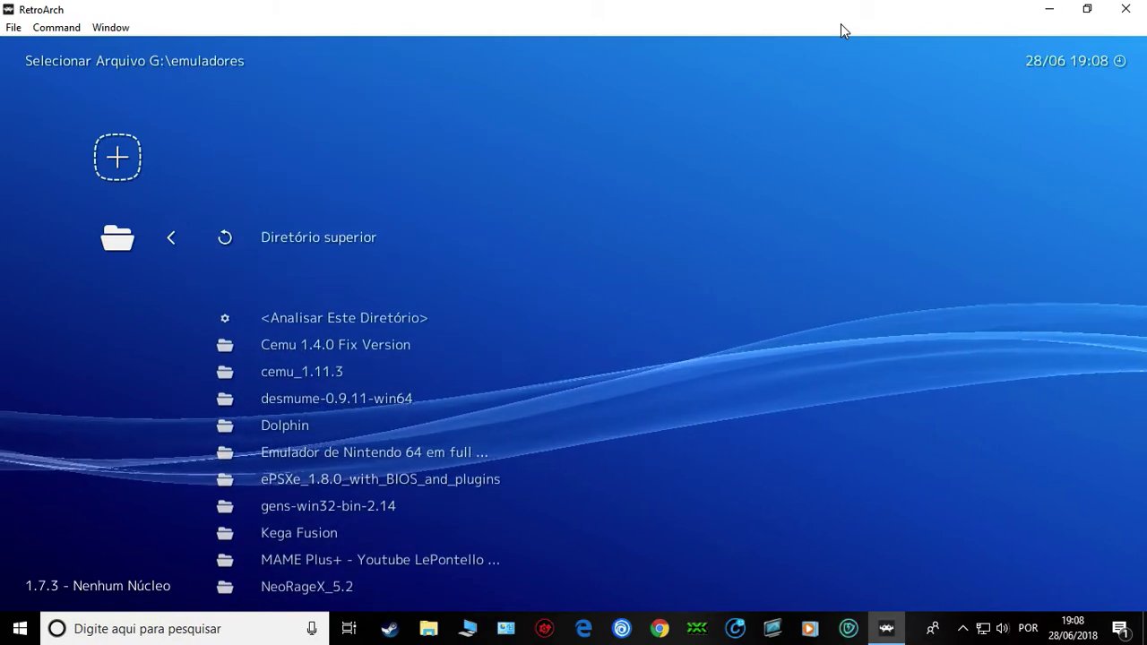
pyautogui.press('BackSpace')
pyautogui.press('BackSpace')
pyautogui.press('BackSpace')
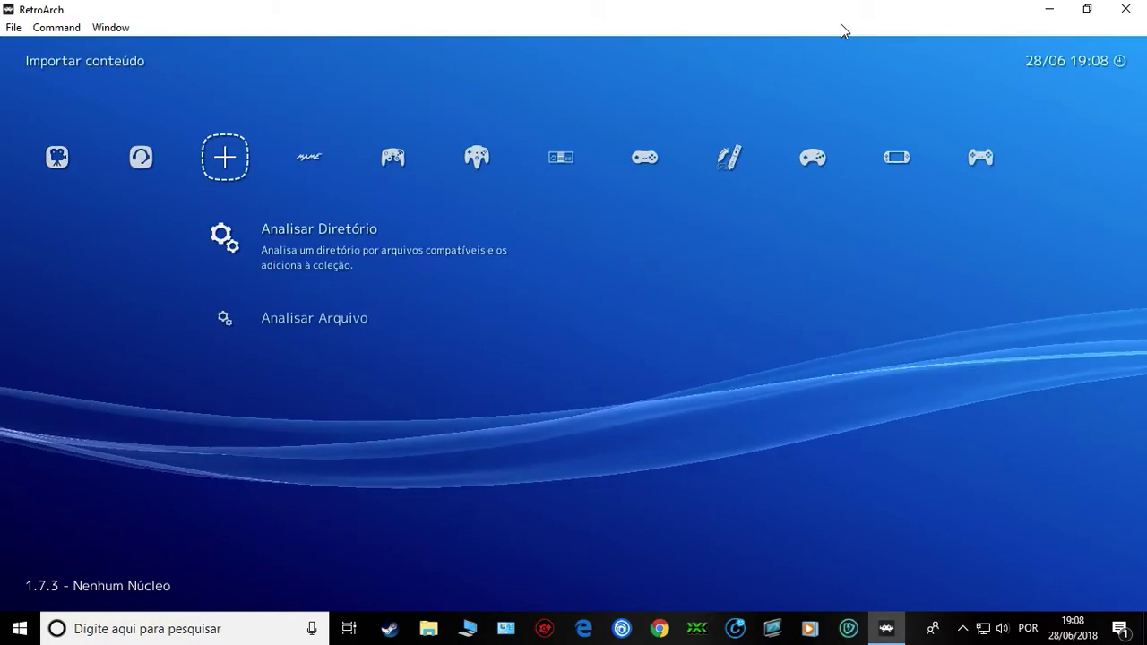
# Step: View the game lists in the Nintendo 64, GameCube and MAME playlists
pyautogui.press('Right')
pyautogui.press('Right')
pyautogui.press('Right')
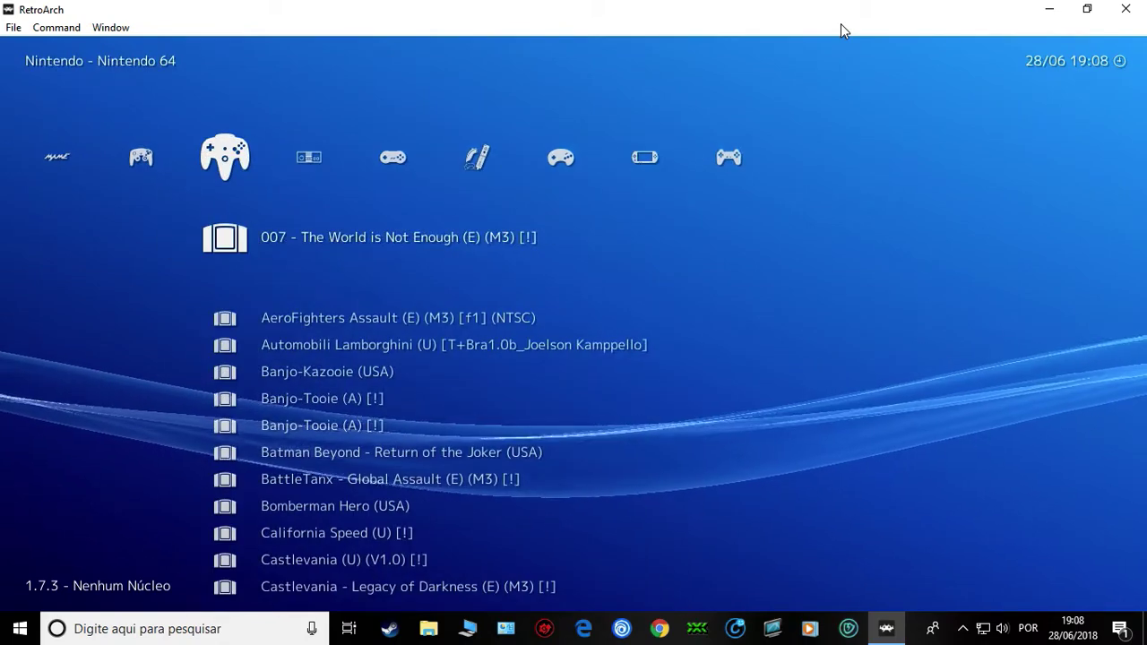
pyautogui.press('Left')
pyautogui.press('Left')
pyautogui.press('Right')
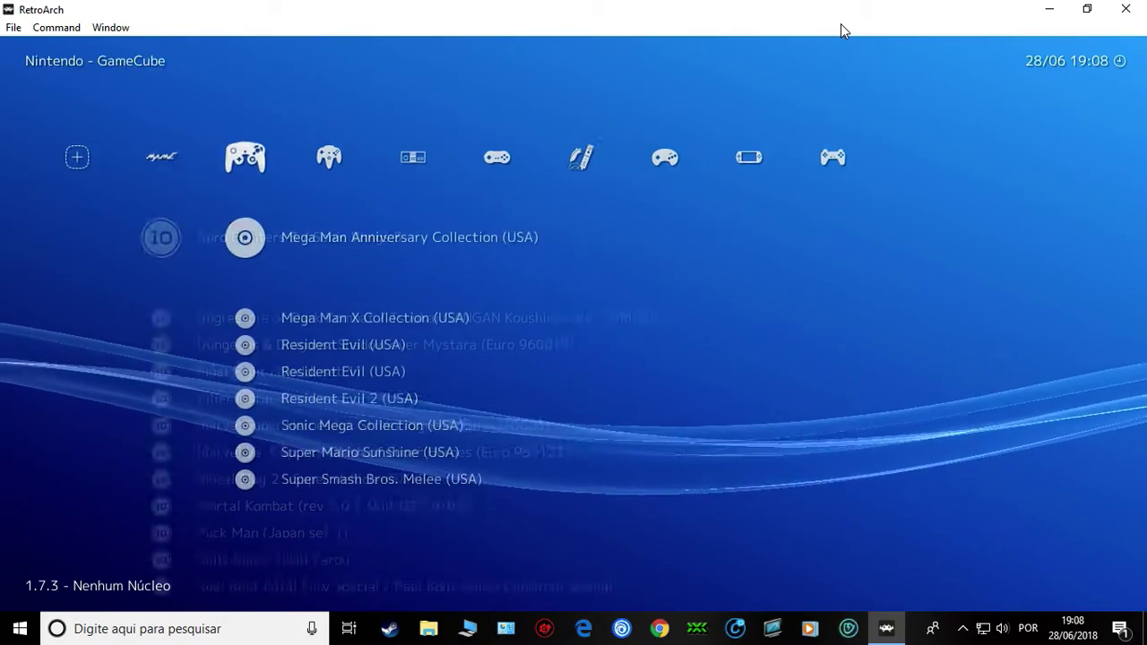
pyautogui.press('Left')
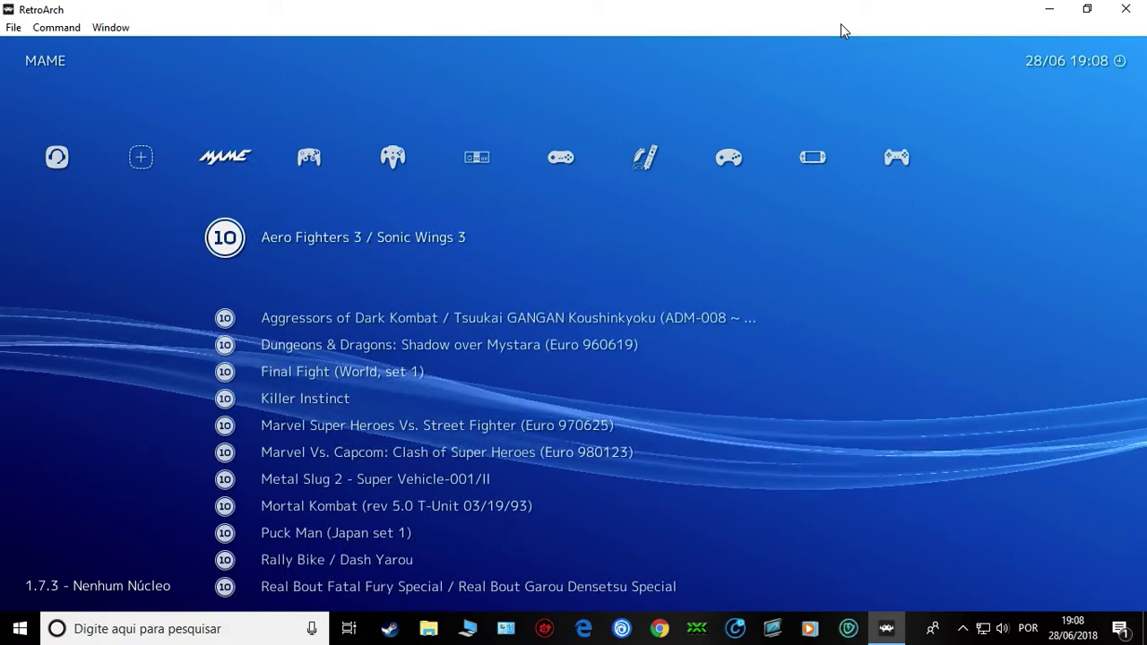
# Step: Launch Tomb Raider II - Starring Lara Croft (Europe) from the Sony - PlayStation playlist and maximize the game window
pyautogui.press('Right')
pyautogui.press('Right')
pyautogui.press('Right')
pyautogui.press('Right')
pyautogui.press('Right')
pyautogui.press('Right')
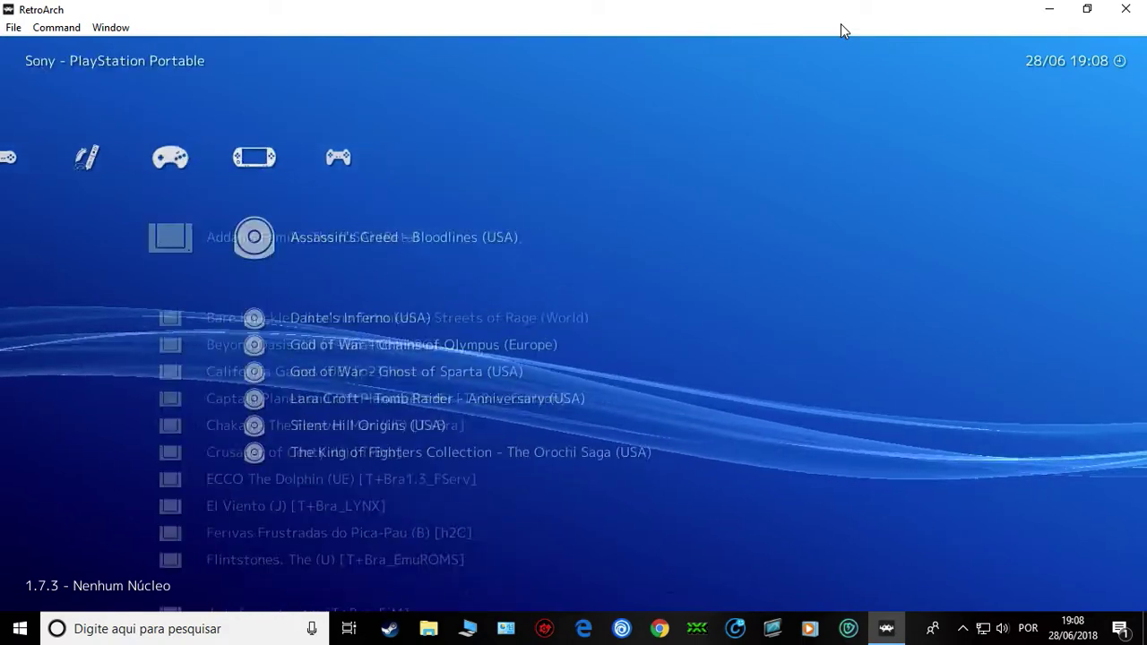
pyautogui.press('Right')
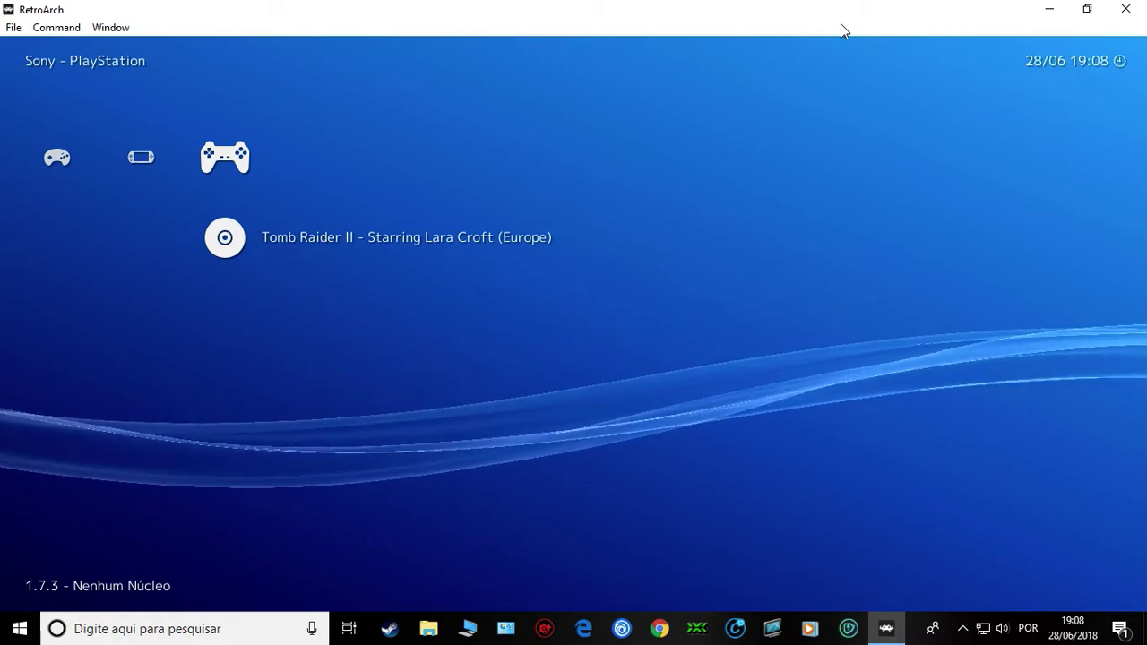
pyautogui.press('Return')
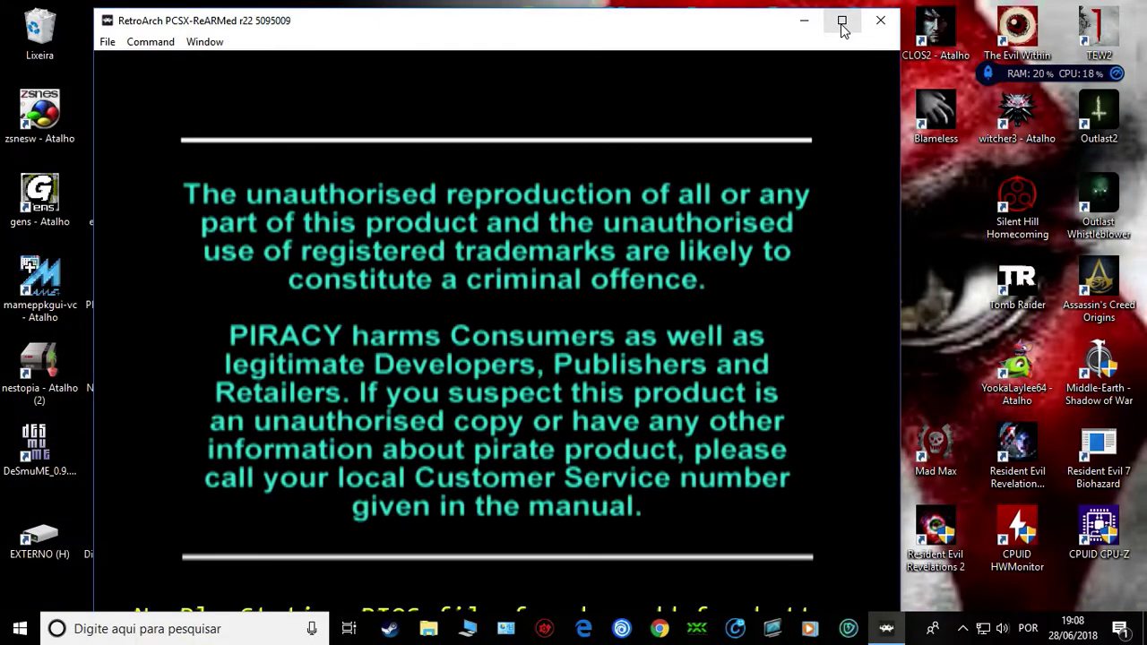
pyautogui.click(843, 20)
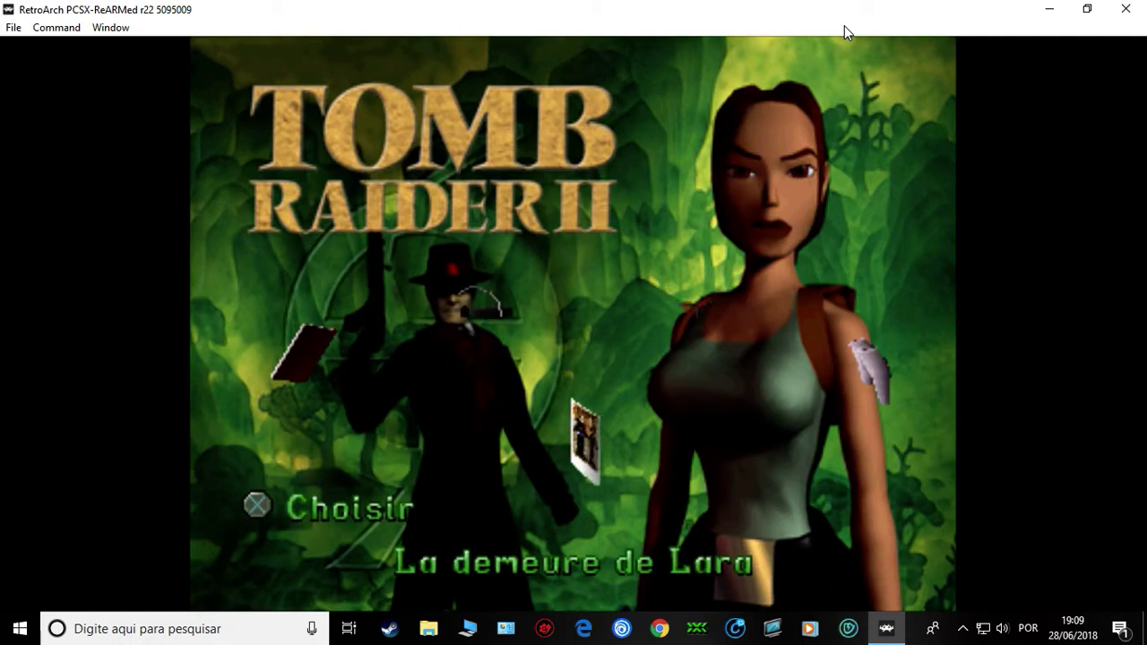
# Step: Open the passport in the Tomb Raider II title menu and turn it to Nouvelle partie
pyautogui.press('Left')
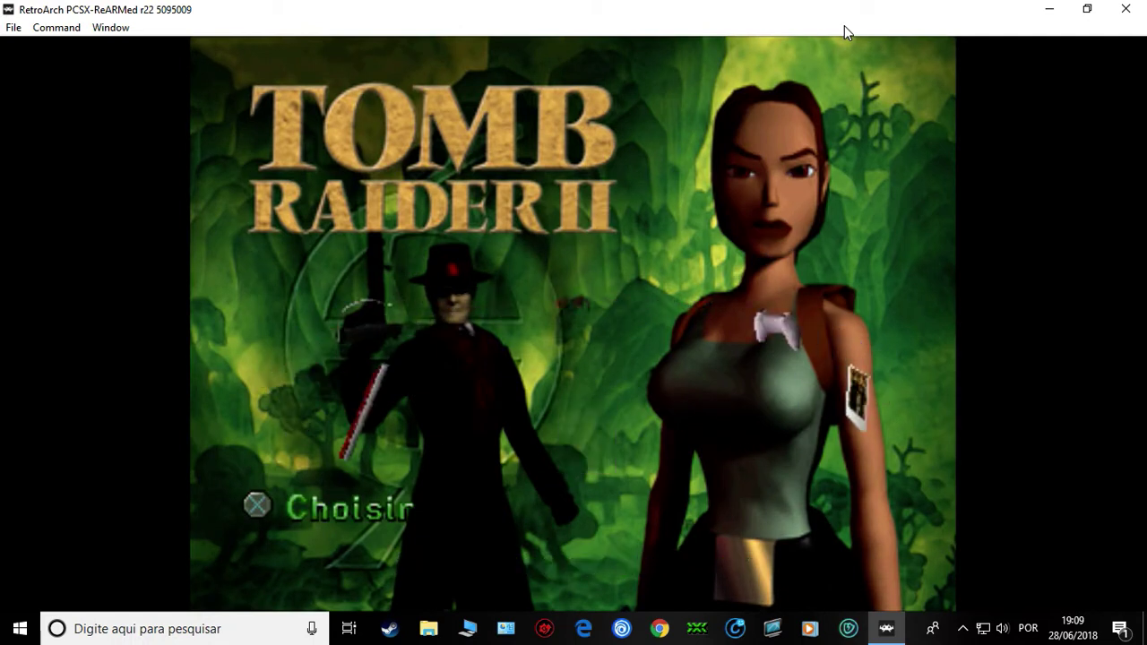
pyautogui.press('z')
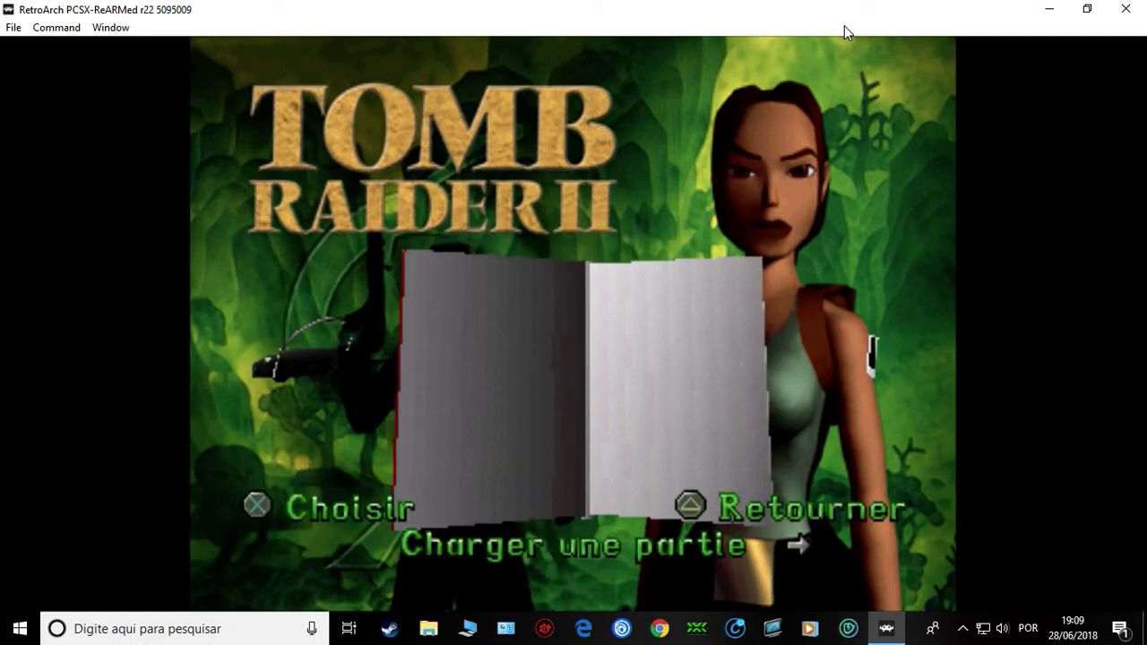
pyautogui.press('Right')
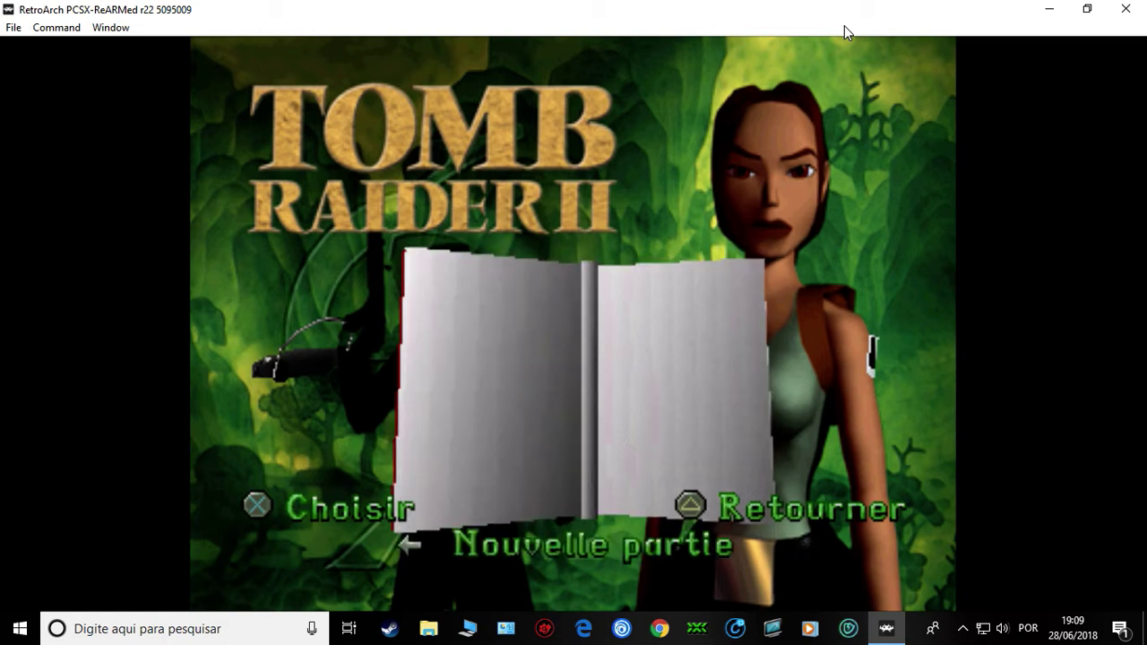